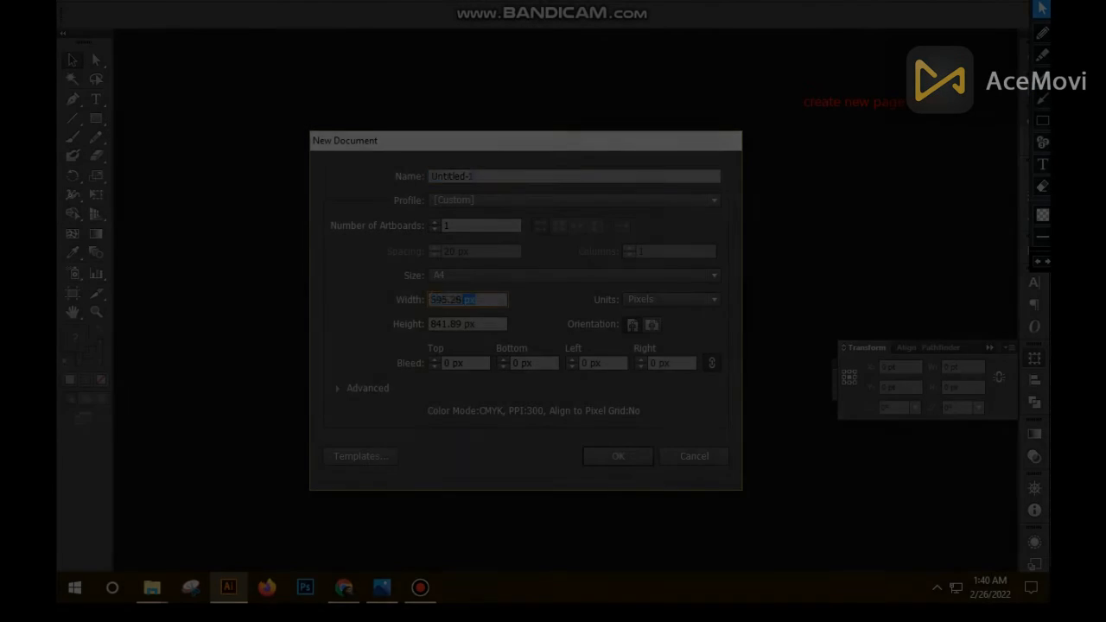
- Create a new document with a width of 800 px and a height of 800 px
type("800")
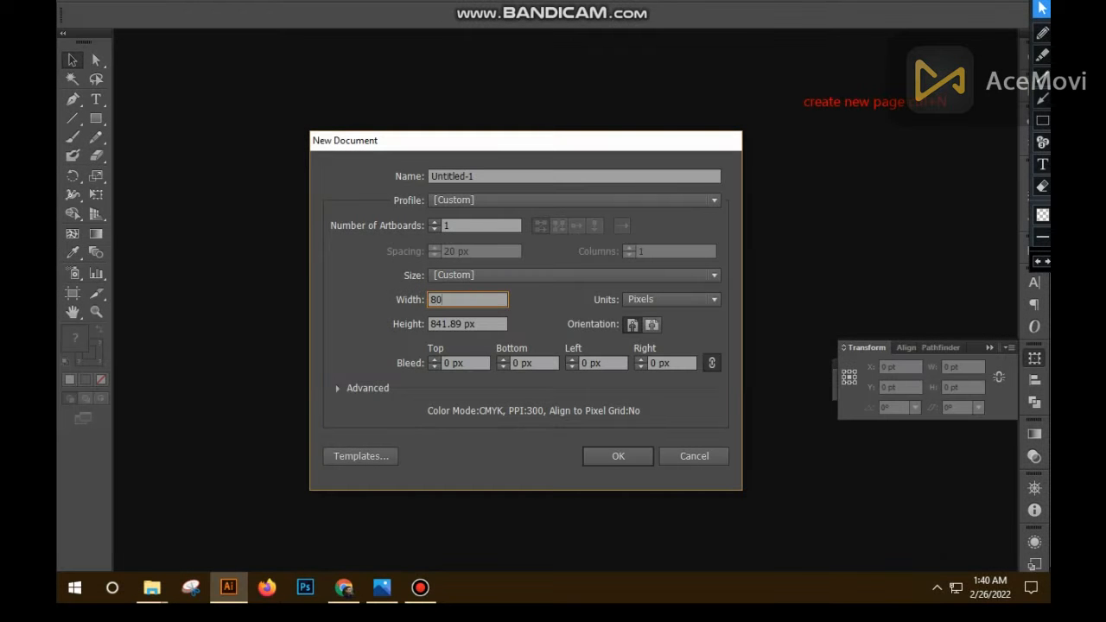
key("Tab")
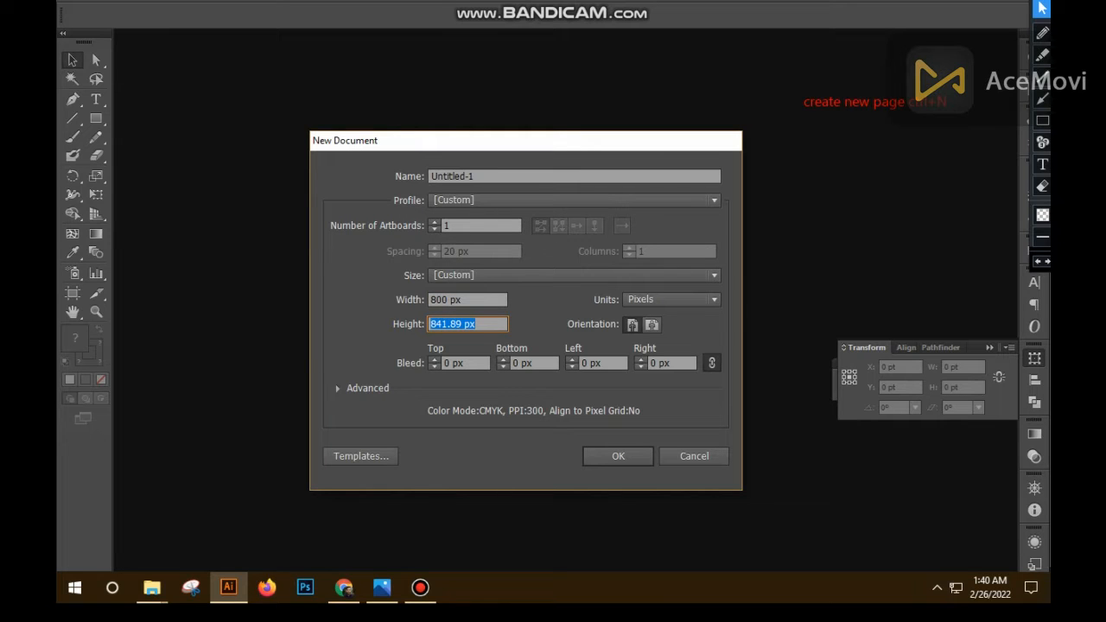
type("800px")
key("Return")
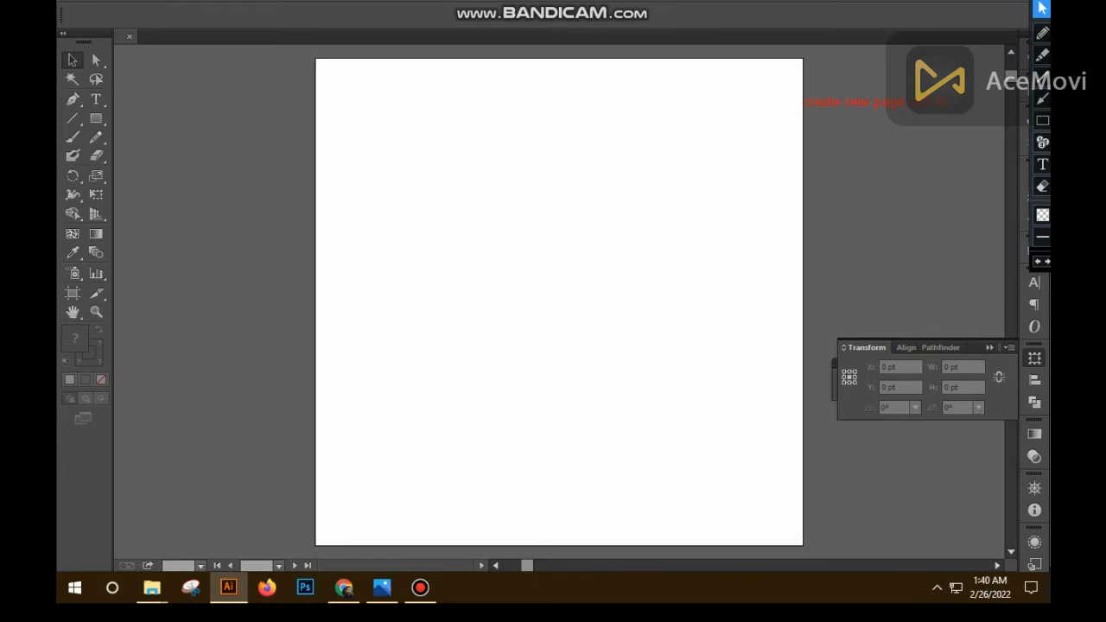
- Examine the finished TecTeach reference logo in the photo viewer and return to the Illustrator document
left_click(549, 255, "ctrl+alt")
left_click(612, 281, "ctrl+alt")
left_click_drag(612, 280, 617, 199)
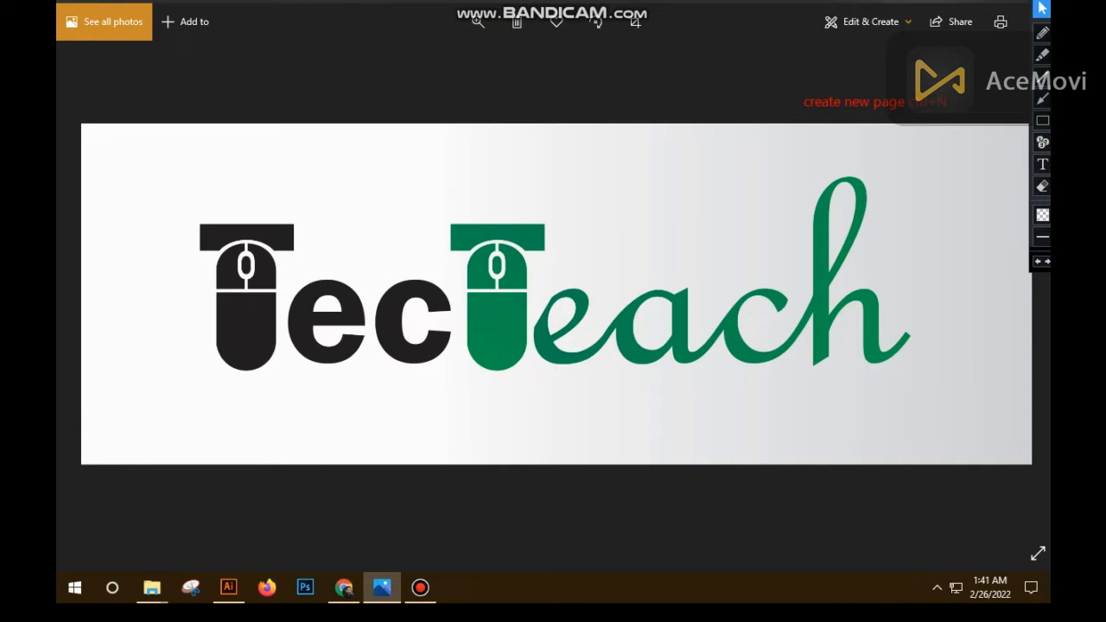
left_click(228, 587)
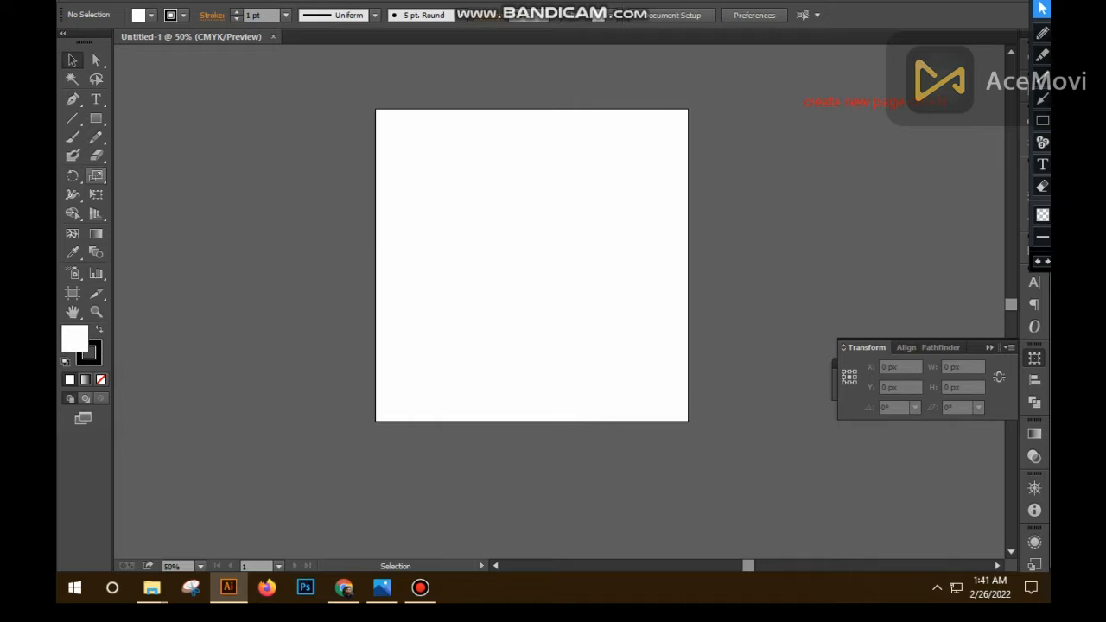
- Add the text "TecTeach" near the left side of the blank artboard
left_click(95, 99)
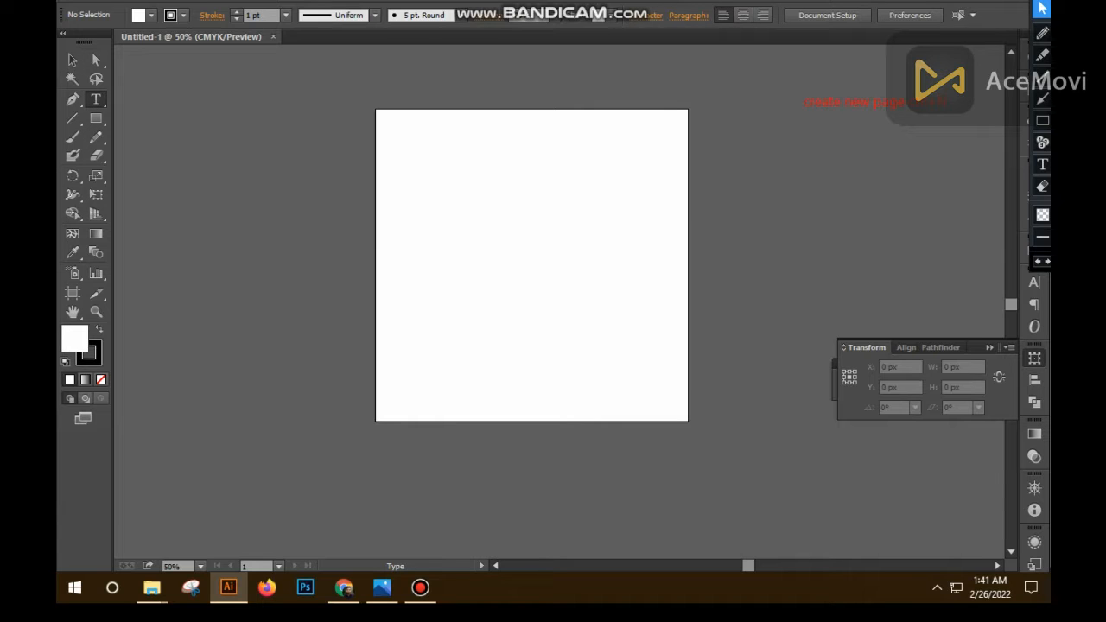
left_click(410, 233)
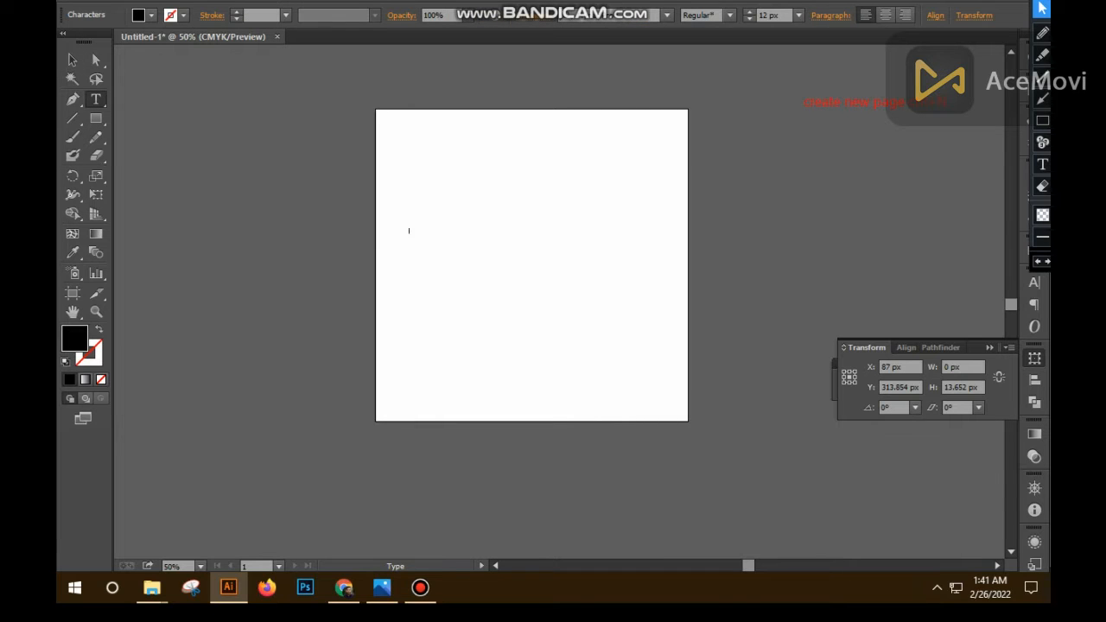
type("Te")
key("Escape")
- Enlarge the "TecTeach" text to 174 px and position it across the width of the artboard
key("ctrl+shift+period")
key("ctrl+shift+period")
key("ctrl+shift+period")
key("ctrl+shift+period")
key("ctrl+shift+period")
key("ctrl+shift+period")
key("ctrl+shift+period")
key("ctrl+shift+period")
key("ctrl+shift+period")
key("ctrl+shift+period")
key("ctrl+shift+period")
key("ctrl+shift+period")
key("ctrl+shift+period")
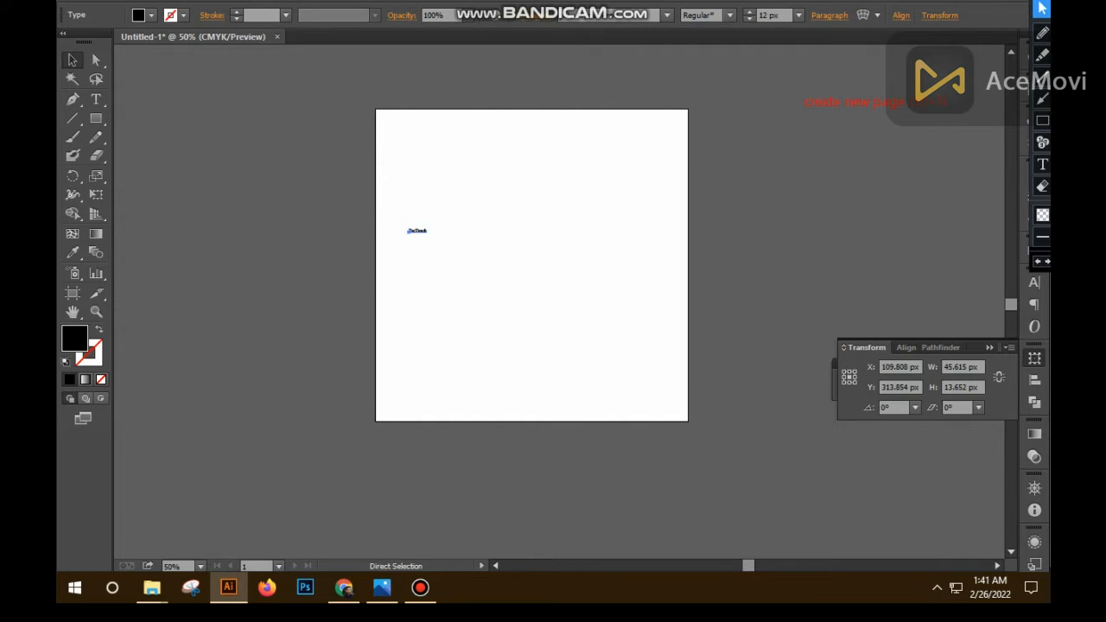
key("ctrl+shift+period")
key("ctrl+shift+period")
key("ctrl+shift+period")
key("ctrl+shift+period")
key("ctrl+shift+period")
key("ctrl+shift+period")
key("ctrl+shift+period")
key("ctrl+shift+period")
key("ctrl+shift+period")
key("ctrl+shift+period")
key("ctrl+shift+period")
key("ctrl+shift+period")
key("ctrl+shift+period")
key("ctrl+shift+period")
key("ctrl+shift+period")
key("ctrl+shift+period")
key("ctrl+shift+period")
key("ctrl+shift+period")
key("ctrl+shift+period")
key("ctrl+shift+period")
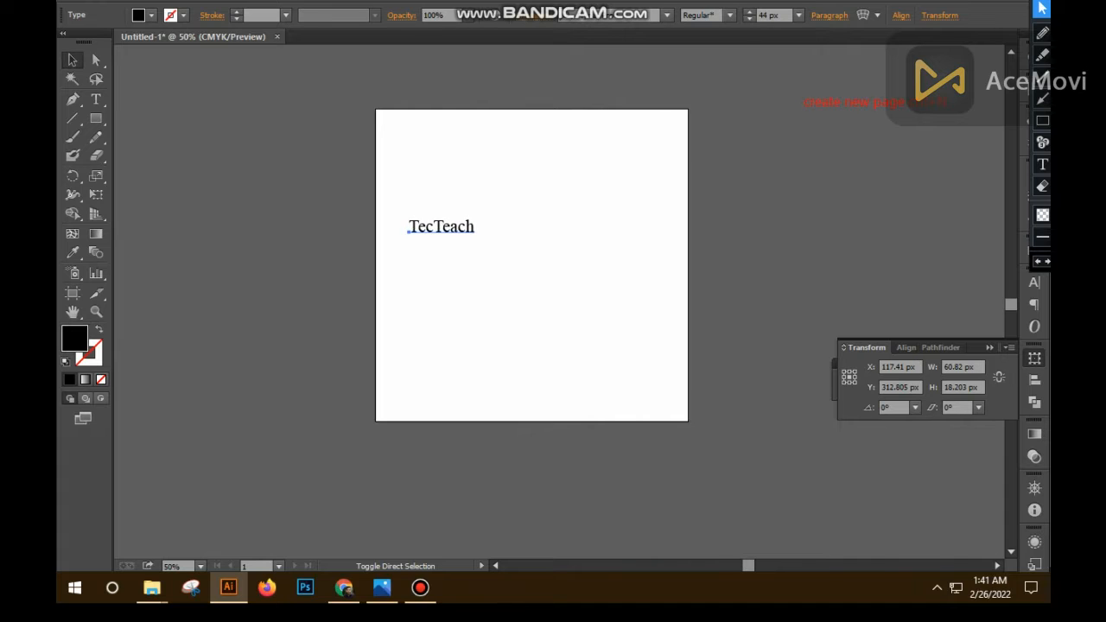
key("ctrl+shift+period")
key("ctrl+shift+period")
key("ctrl+shift+period")
key("ctrl+shift+period")
key("ctrl+shift+period")
key("ctrl+shift+period")
key("ctrl+shift+period")
key("ctrl+shift+period")
key("ctrl+shift+period")
key("ctrl+shift+period")
key("ctrl+shift+period")
key("ctrl+shift+period")
key("ctrl+shift+period")
key("ctrl+shift+period")
key("ctrl+shift+period")
key("ctrl+shift+period")
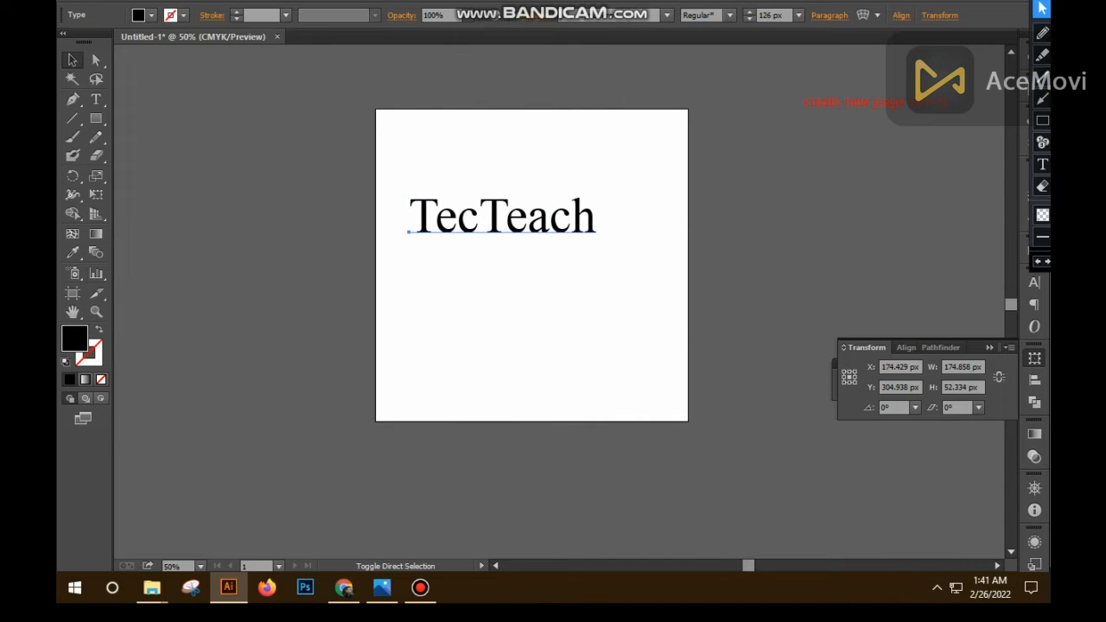
left_click_drag(555, 218, 568, 248)
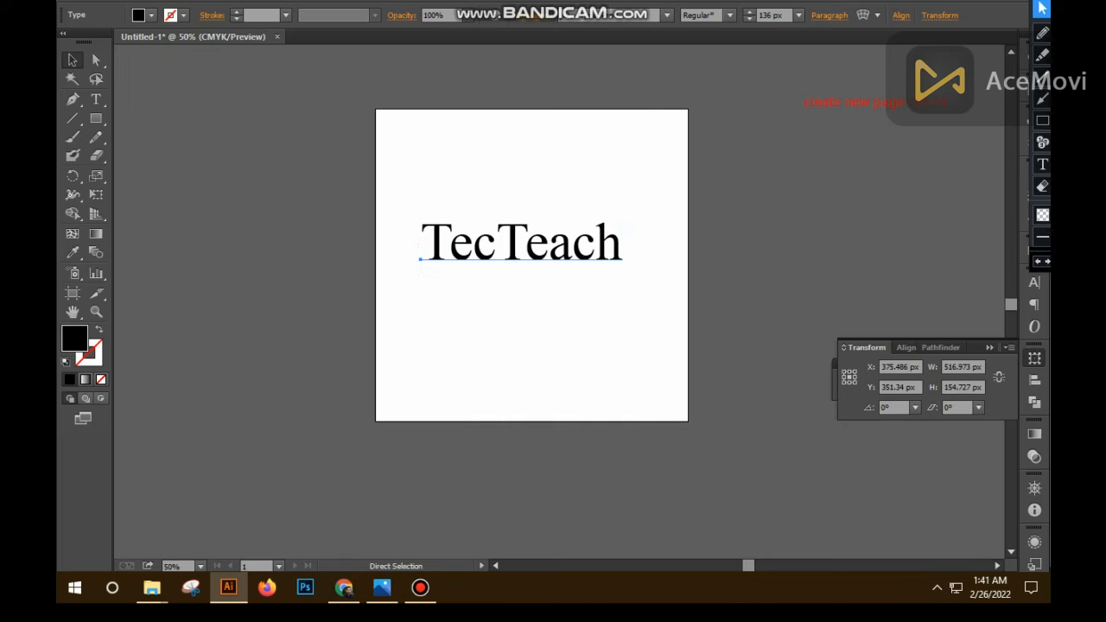
key("ctrl+shift+period")
key("ctrl+shift+period")
key("ctrl+shift+period")
key("ctrl+shift+period")
key("ctrl+shift+period")
key("ctrl+shift+period")
key("ctrl+shift+period")
key("ctrl+shift+period")
key("ctrl+shift+period")
key("ctrl+shift+period")
key("ctrl+shift+period")
key("ctrl+shift+period")
key("ctrl+shift+period")
key("ctrl+shift+period")
key("ctrl+shift+period")
key("ctrl+shift+period")
key("ctrl+shift+period")
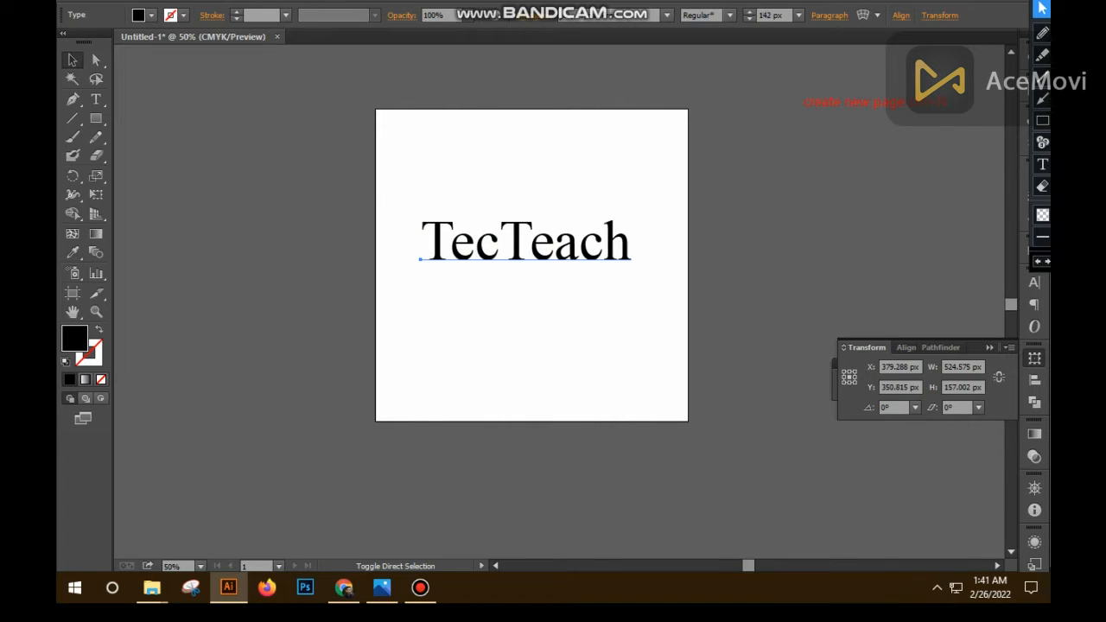
key("ctrl+shift+period")
key("ctrl+shift+period")
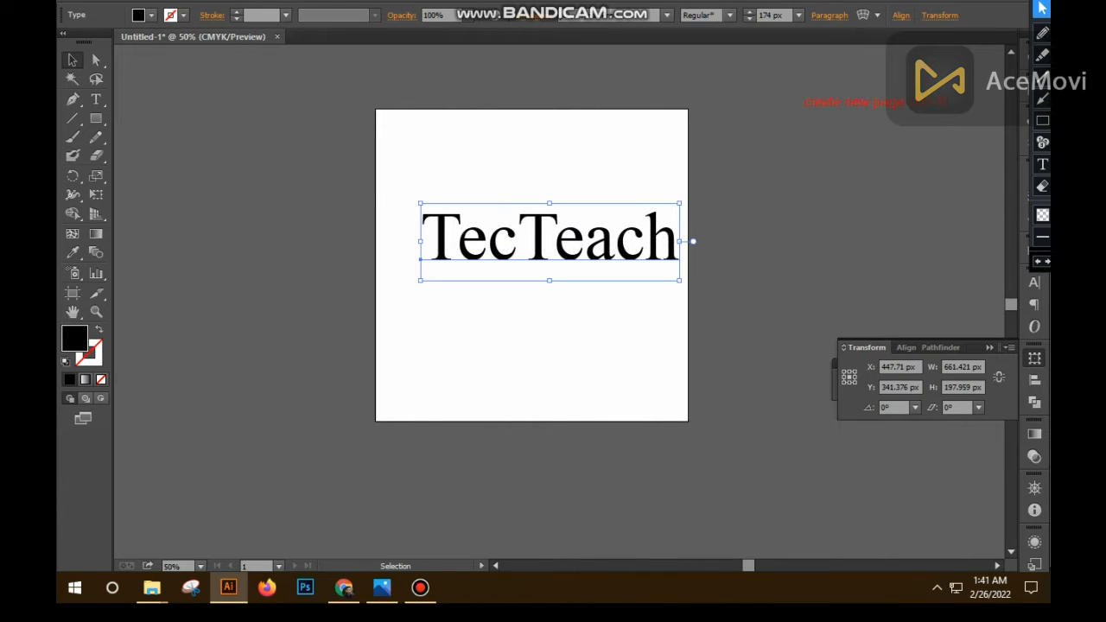
left_click_drag(558, 233, 399, 256)
- Change the font of the "Tec" part of the text to a heavy, condensed sans-serif
key("t")
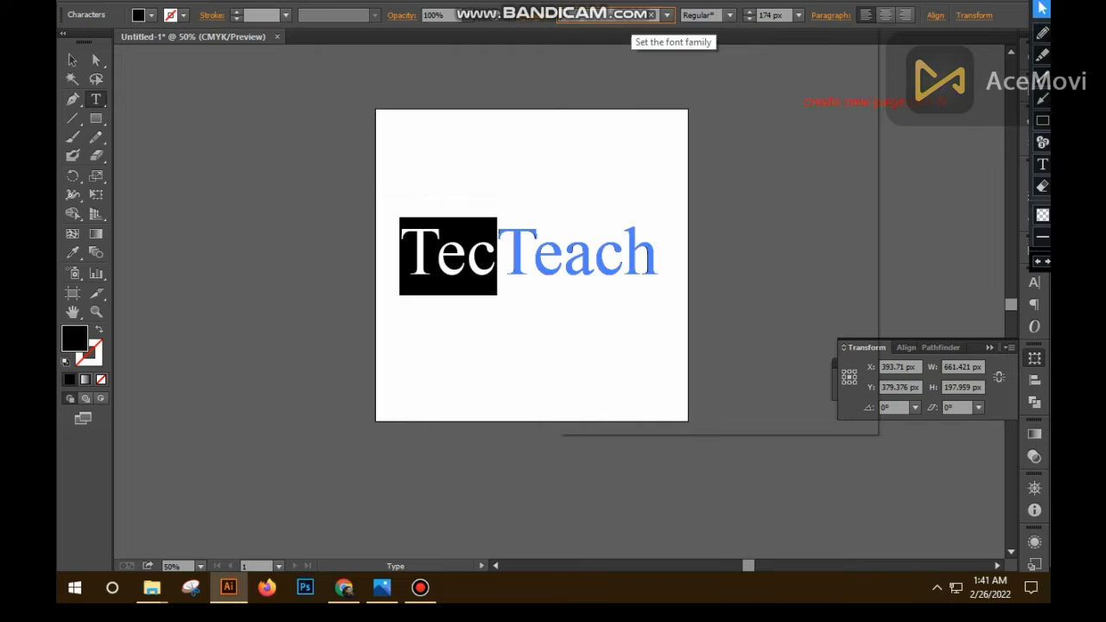
left_click(666, 15)
key("Return")
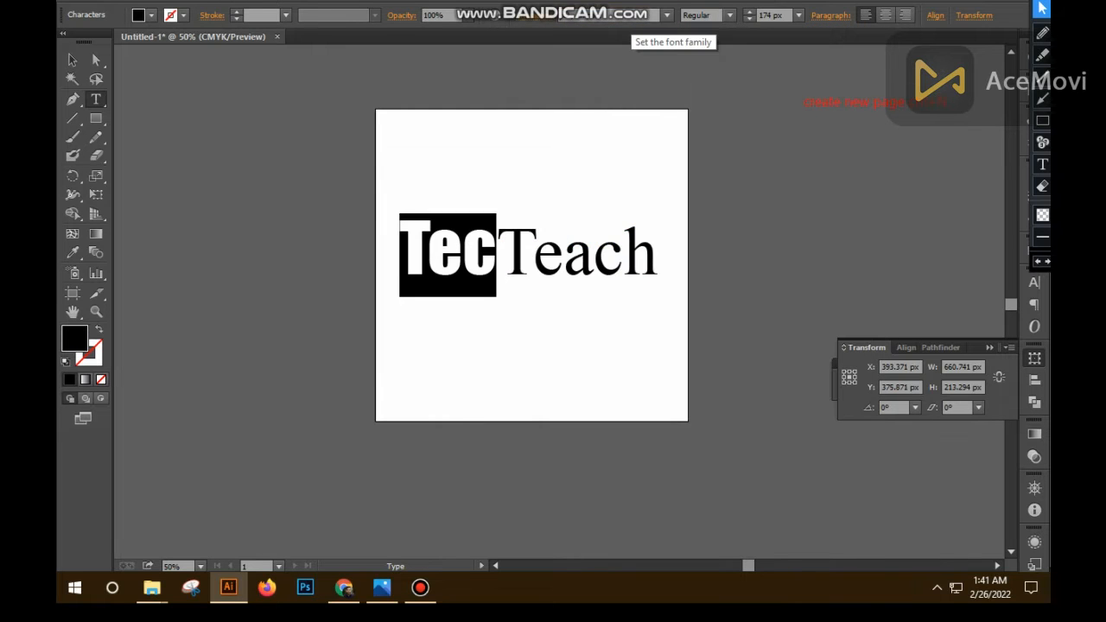
- Try the Lucida Handwriting Italic font on the "Teach" part of the text
left_click(563, 256)
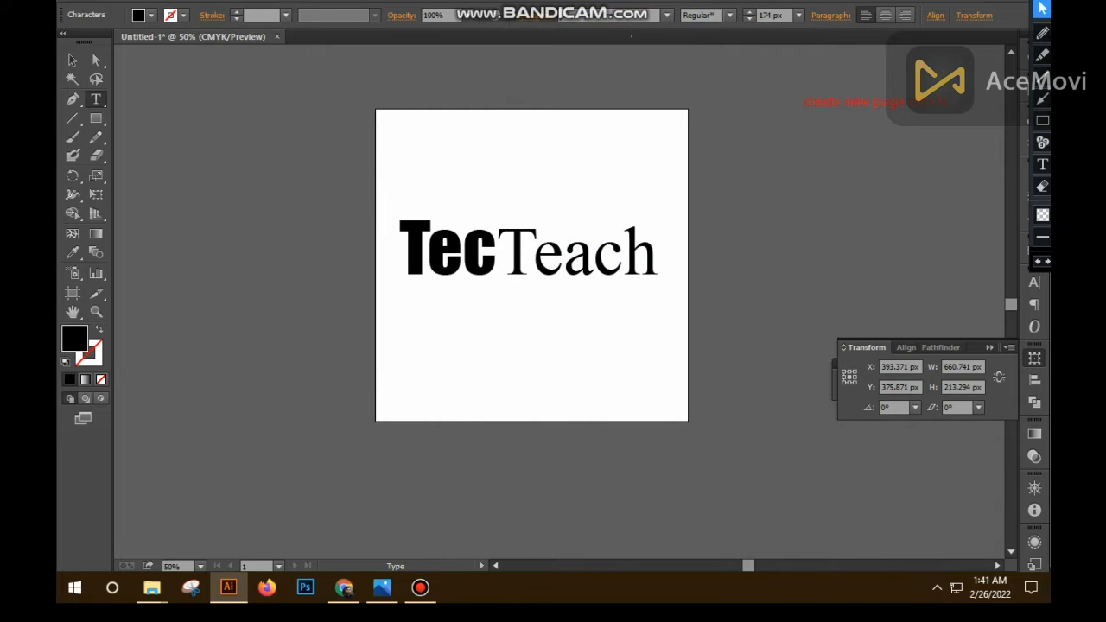
double_click(563, 256)
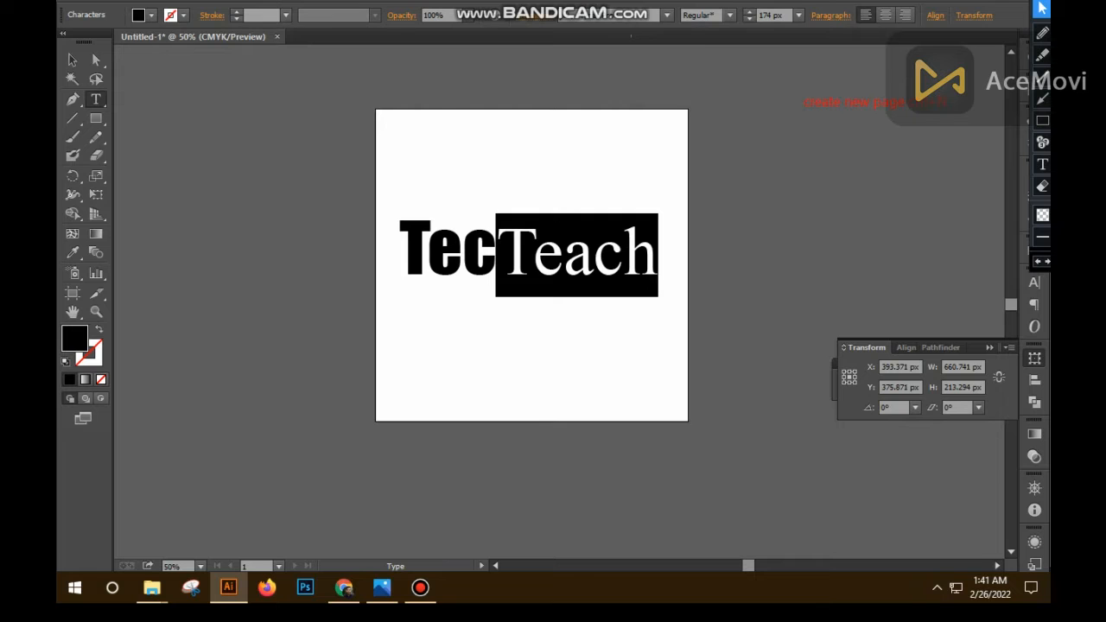
left_click(624, 14)
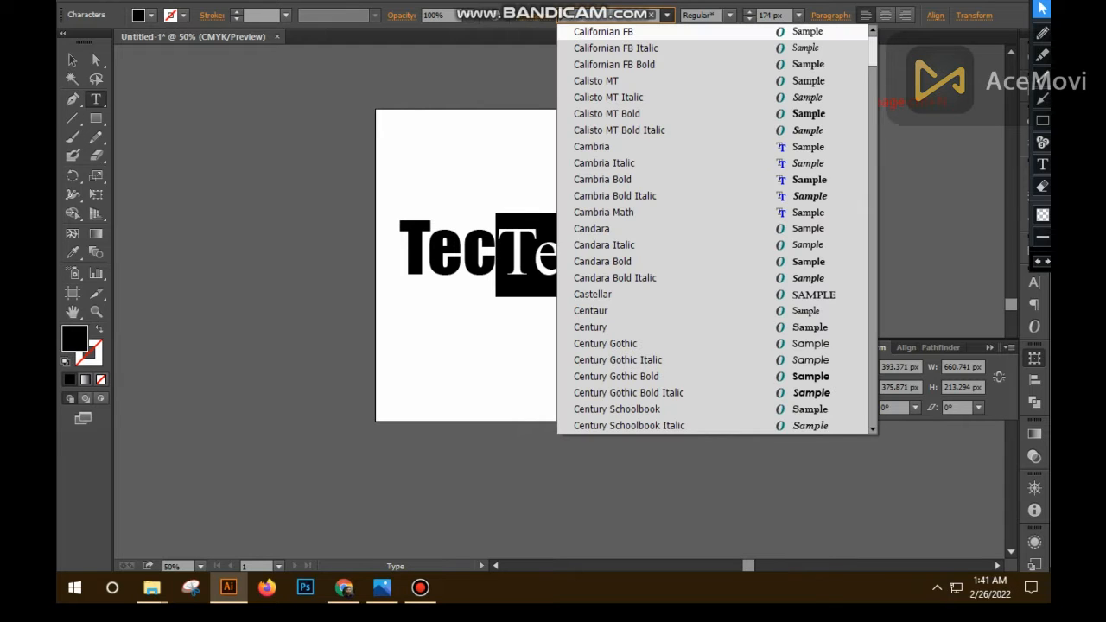
type("ch")
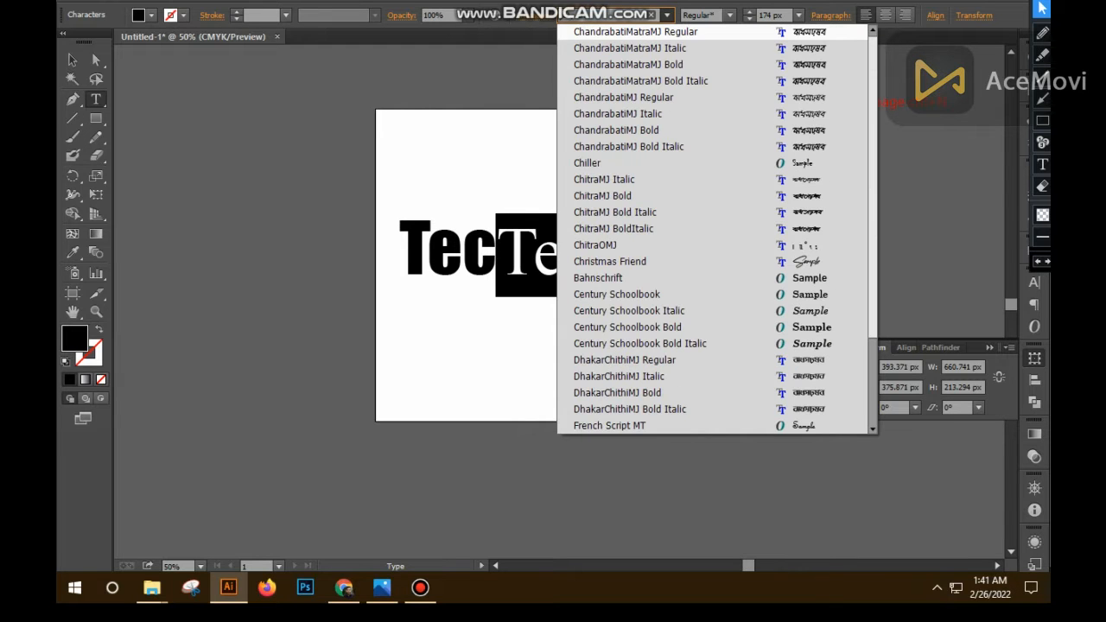
type("i")
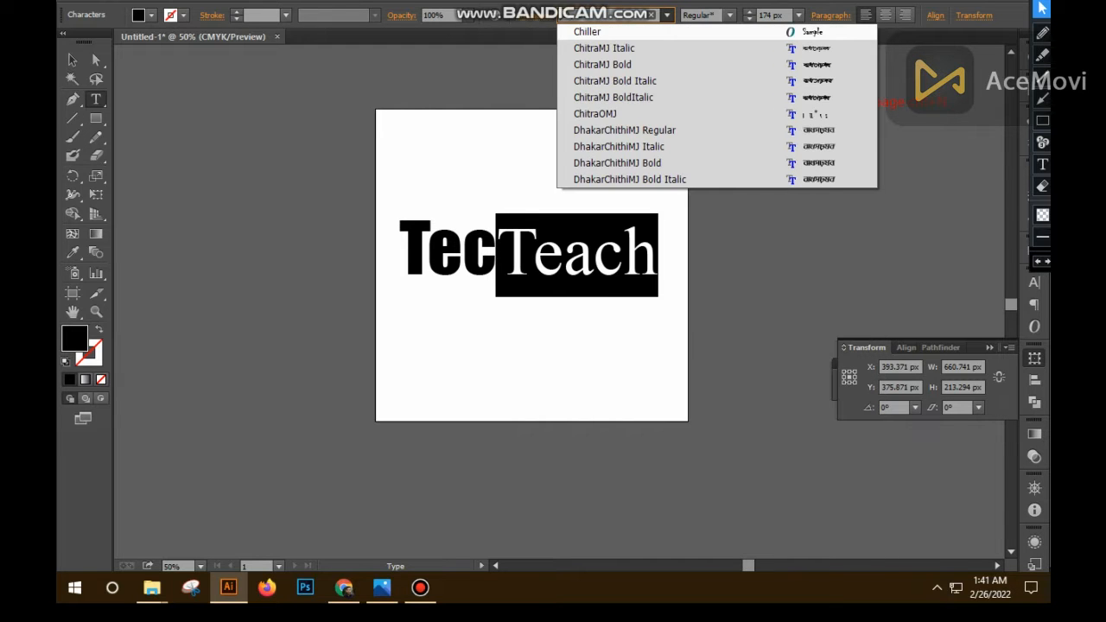
left_click(667, 14)
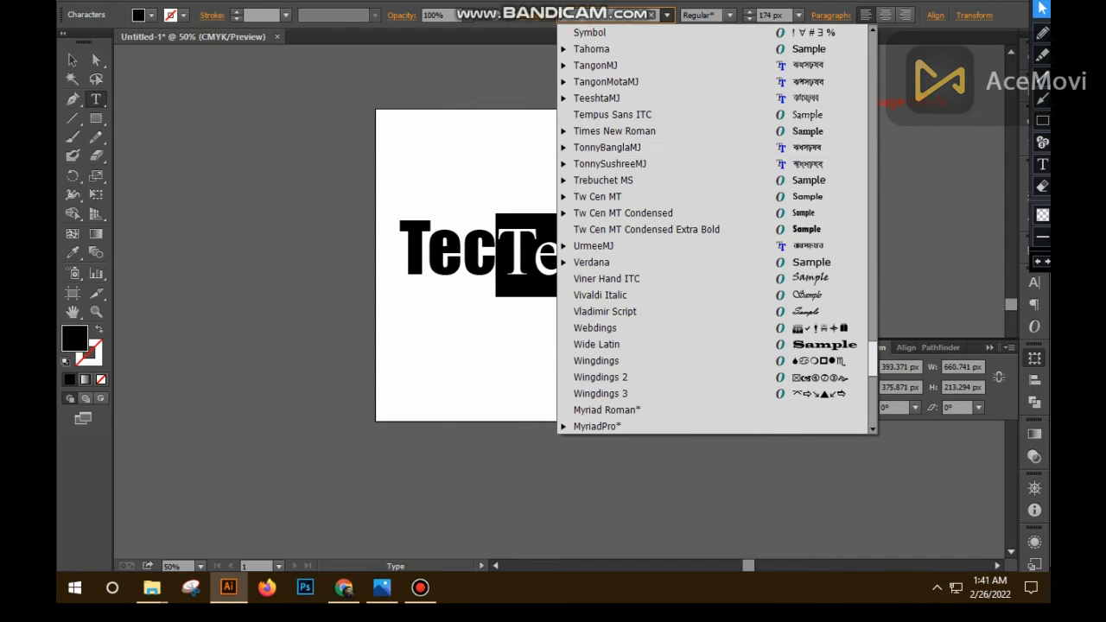
scroll(712, 229, "up", 7)
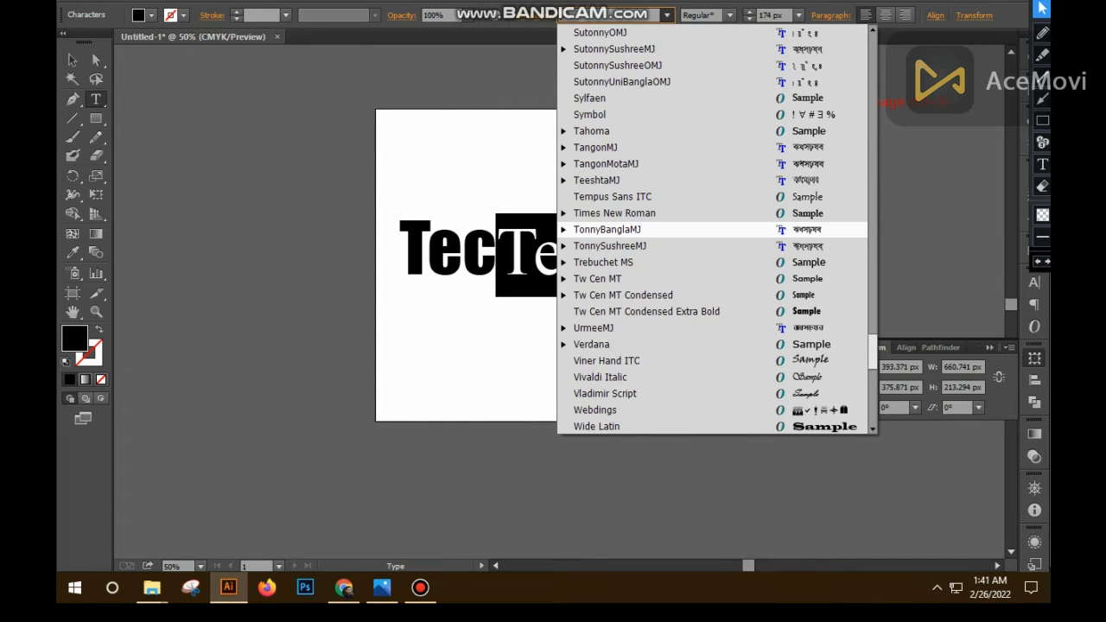
scroll(712, 229, "up", 2)
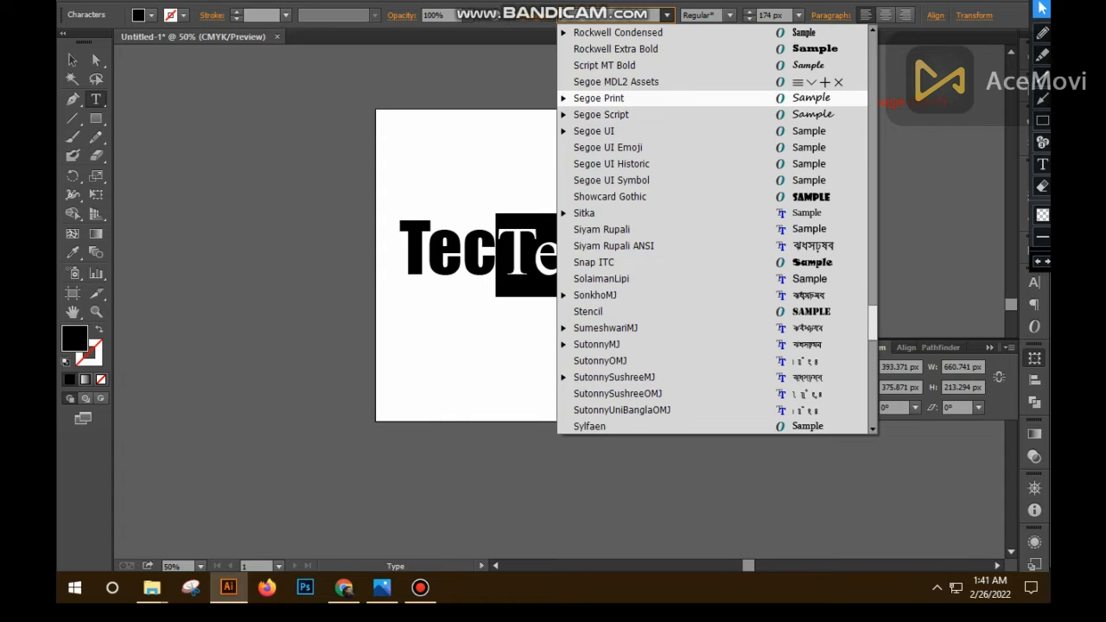
scroll(713, 229, "up", 19)
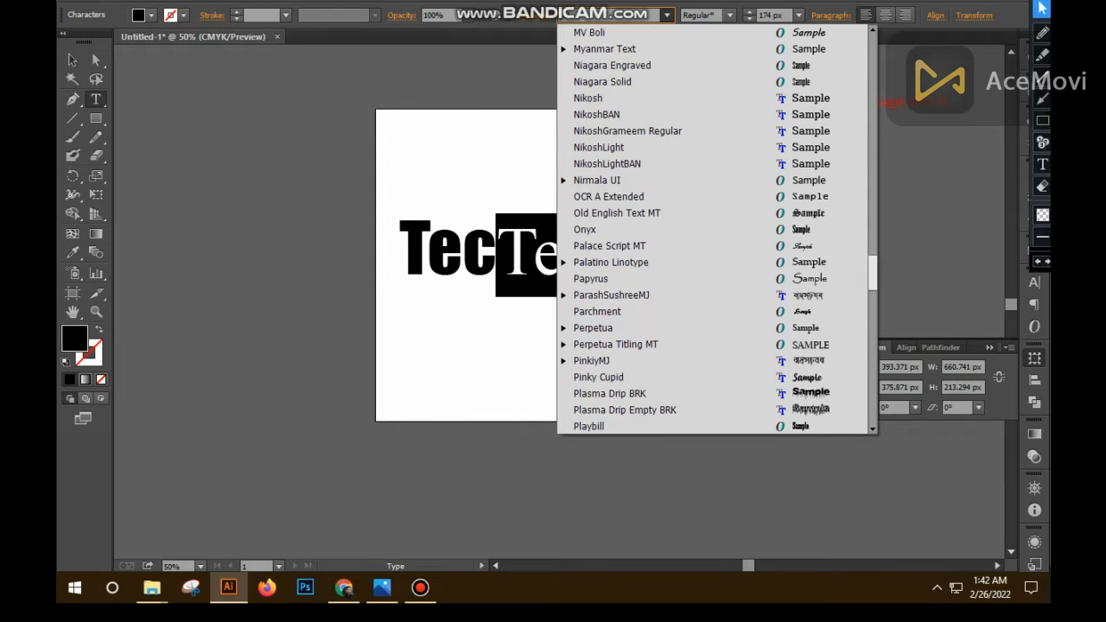
scroll(712, 228, "up", 7)
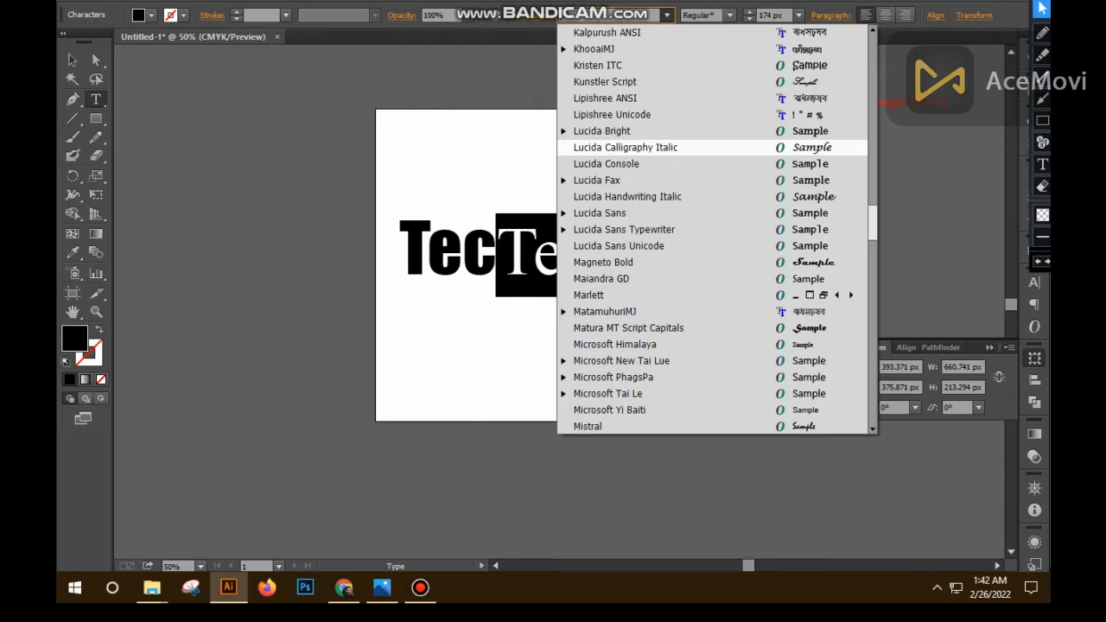
left_click(639, 197)
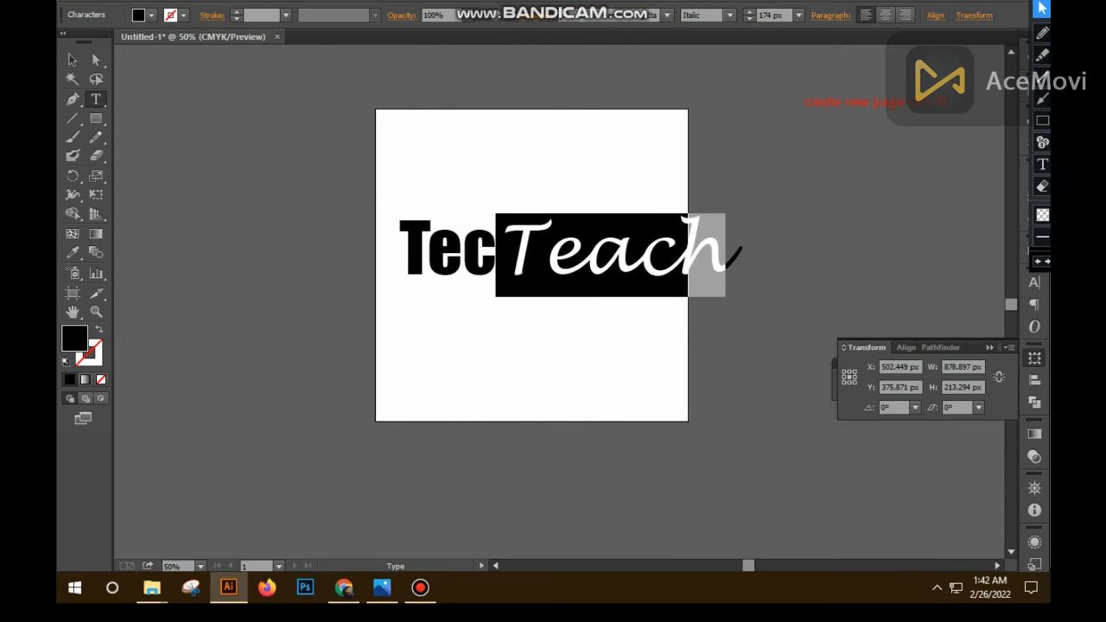
- Set the font of the "Teach" part of the text to Lucida Calligraphy Italic
left_click(667, 14)
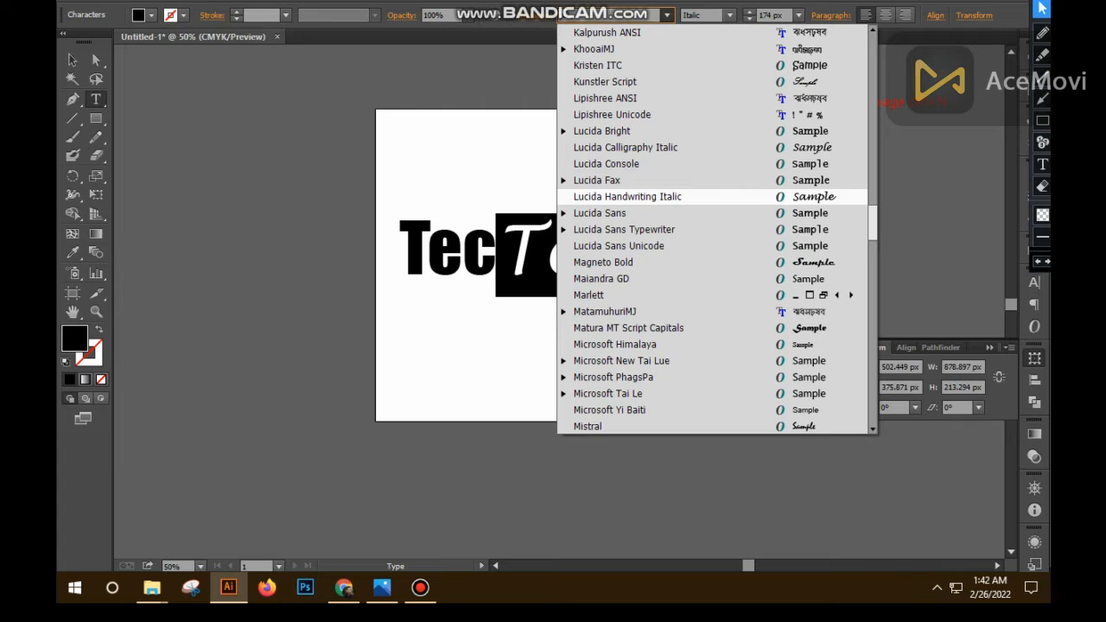
left_click(625, 147)
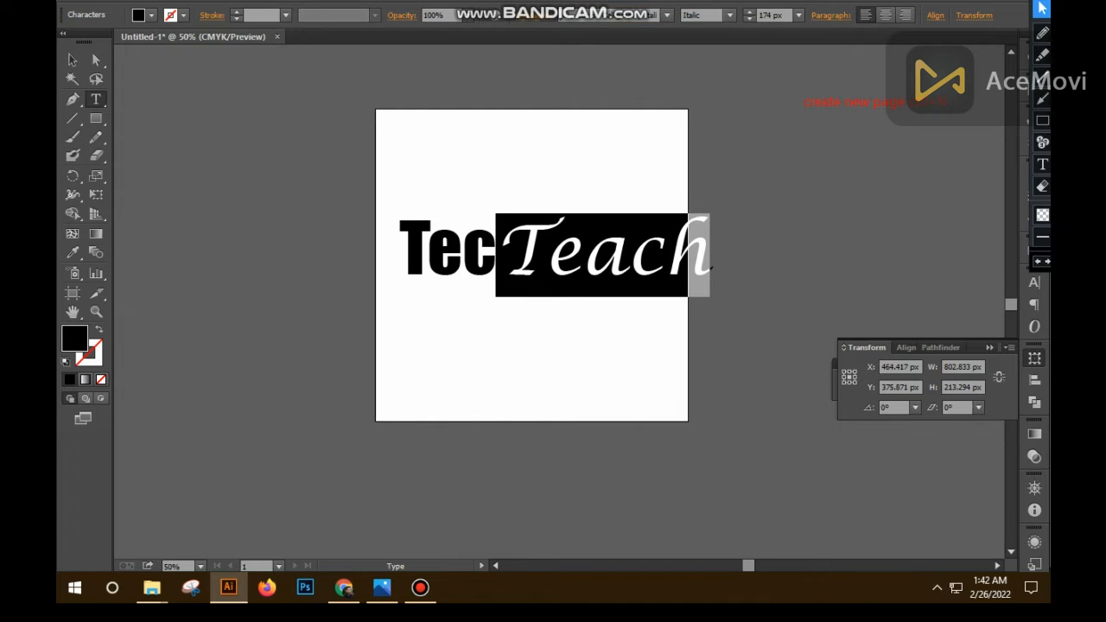
left_click(627, 256)
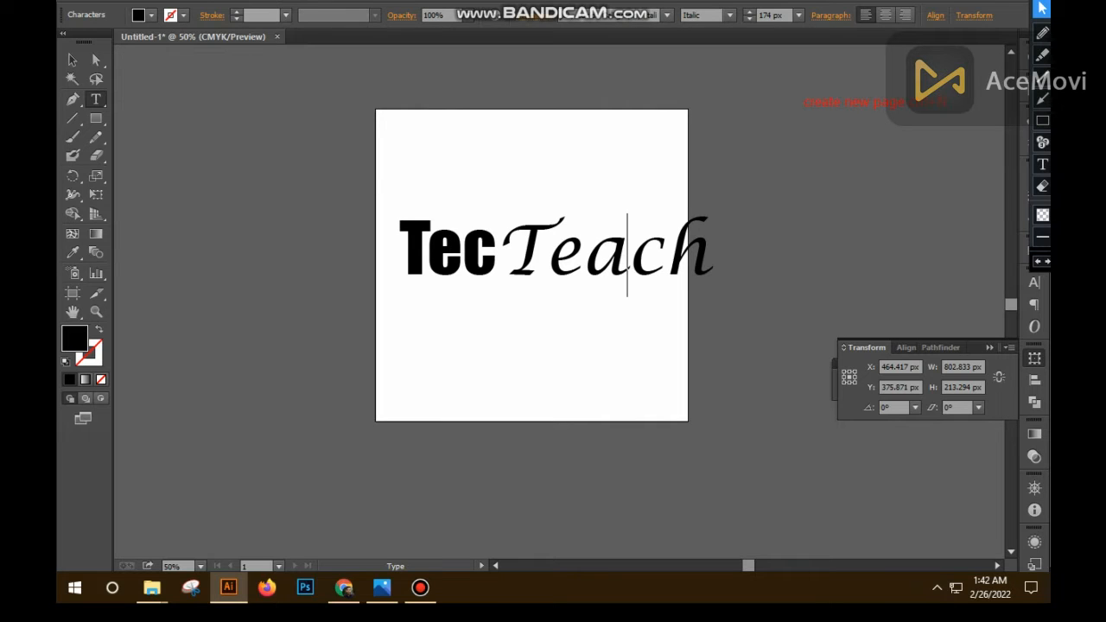
- Delete the capital T from both words, leaving a gap between "ec" and "each" for the second T
left_click_drag(497, 256, 542, 255)
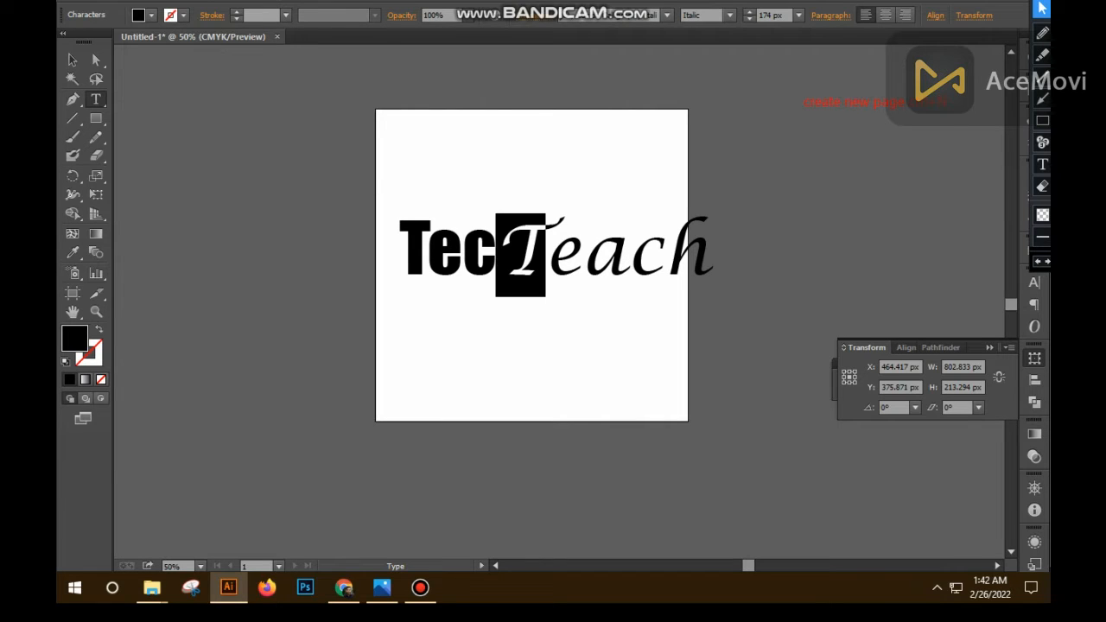
key("BackSpace")
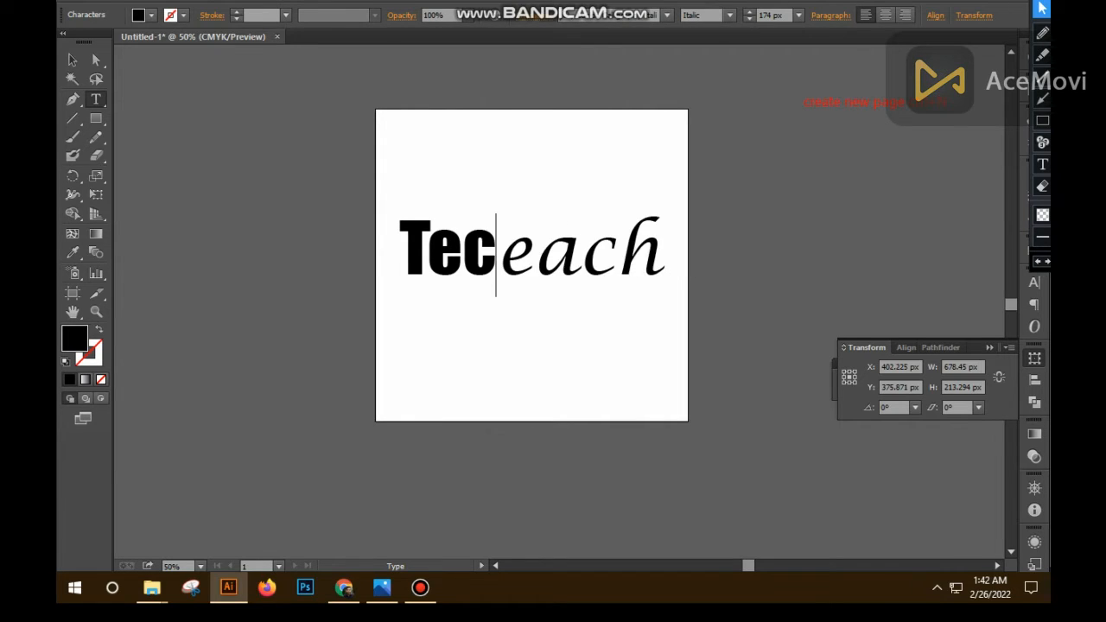
left_click_drag(397, 251, 430, 251)
key("BackSpace")
left_click(72, 60)
left_click(467, 255)
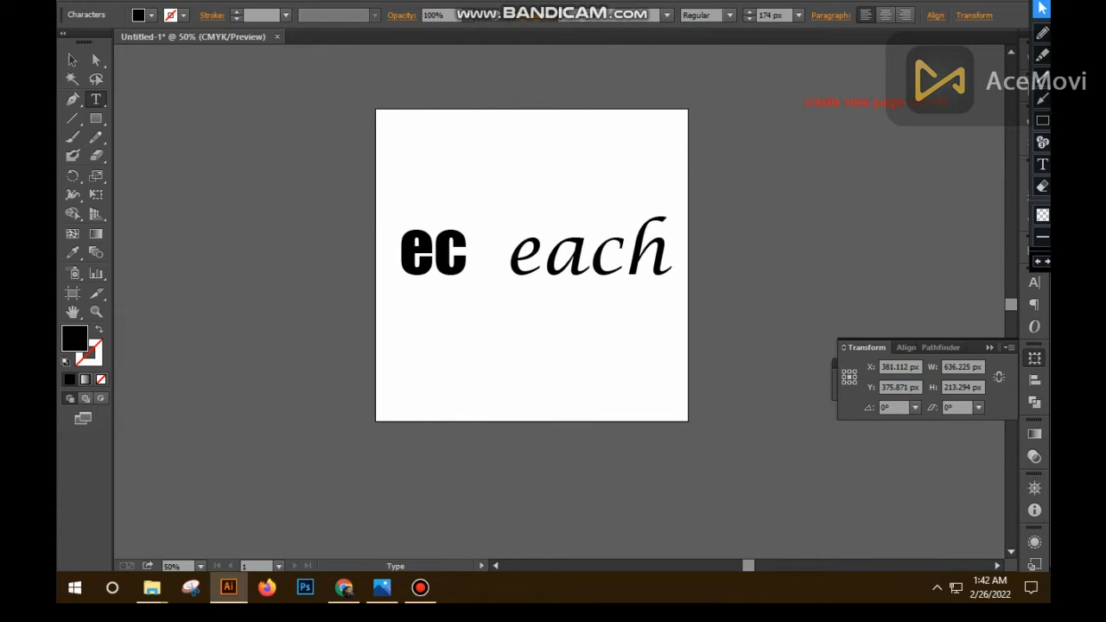
key("Escape")
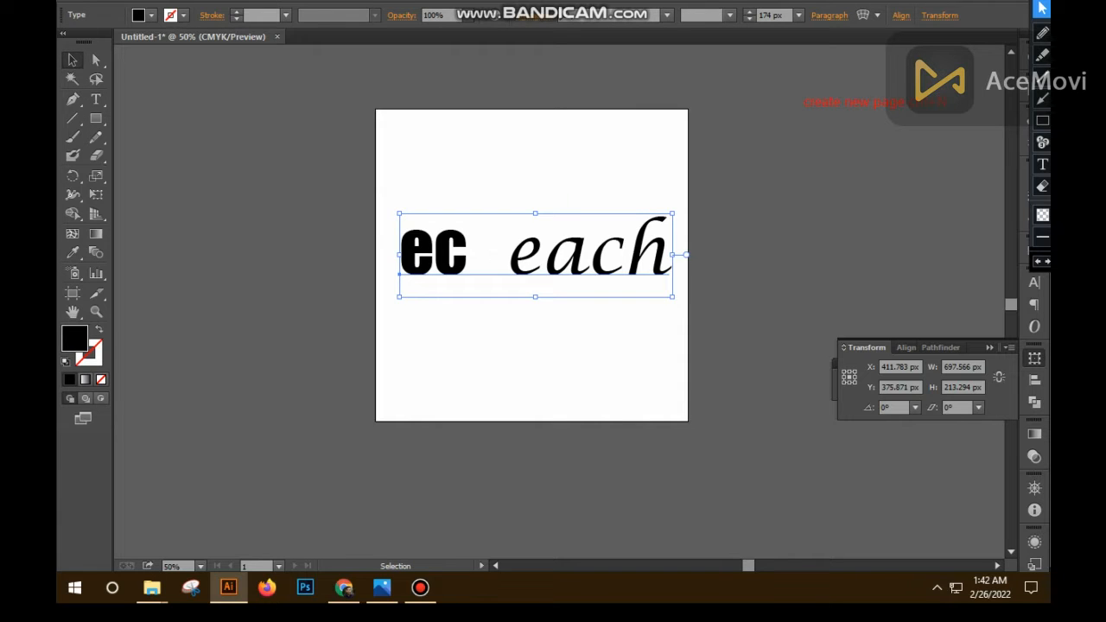
- Show the rulers and place a horizontal guide just above the lettering at about Y 267 px
key("ctrl+r")
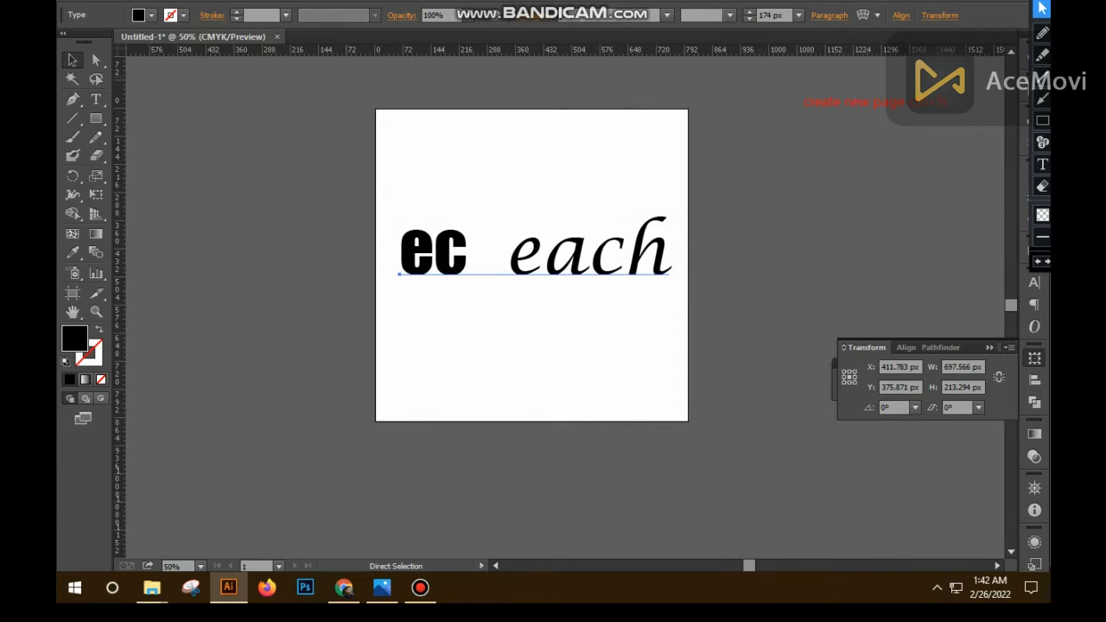
left_click_drag(468, 50, 480, 212)
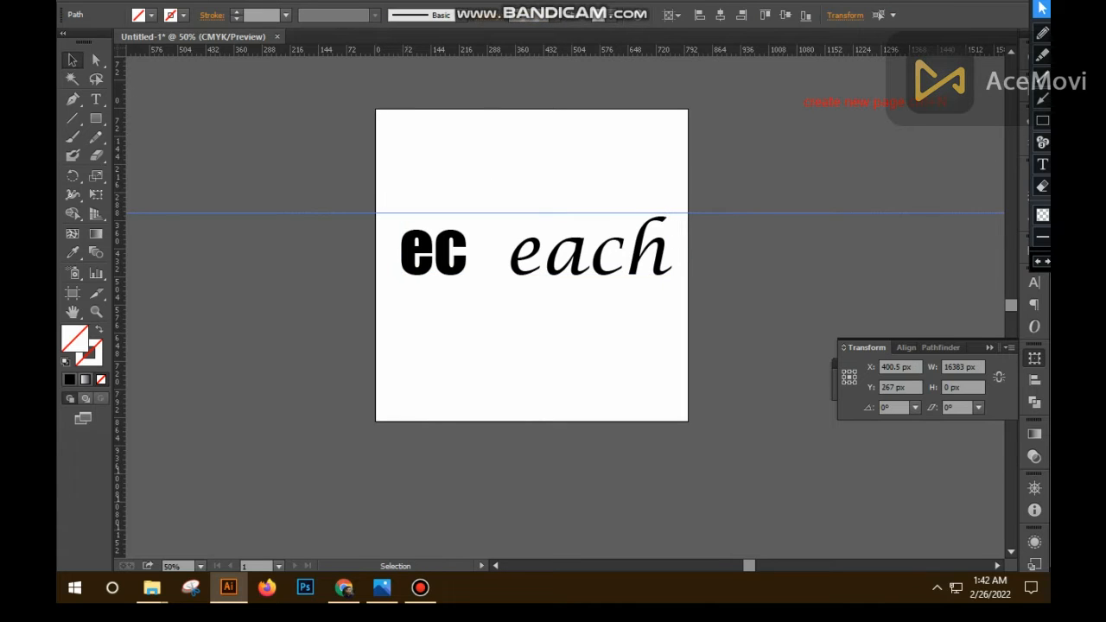
- Add horizontal guides along the baseline and the top of "ec" at about Y 311 px, plus vertical guides on both sides of the gap
left_click_drag(480, 50, 480, 275)
left_click_drag(120, 259, 467, 259)
left_click_drag(120, 268, 509, 284)
left_click_drag(665, 50, 665, 230)
scroll(559, 312, "down", 1)
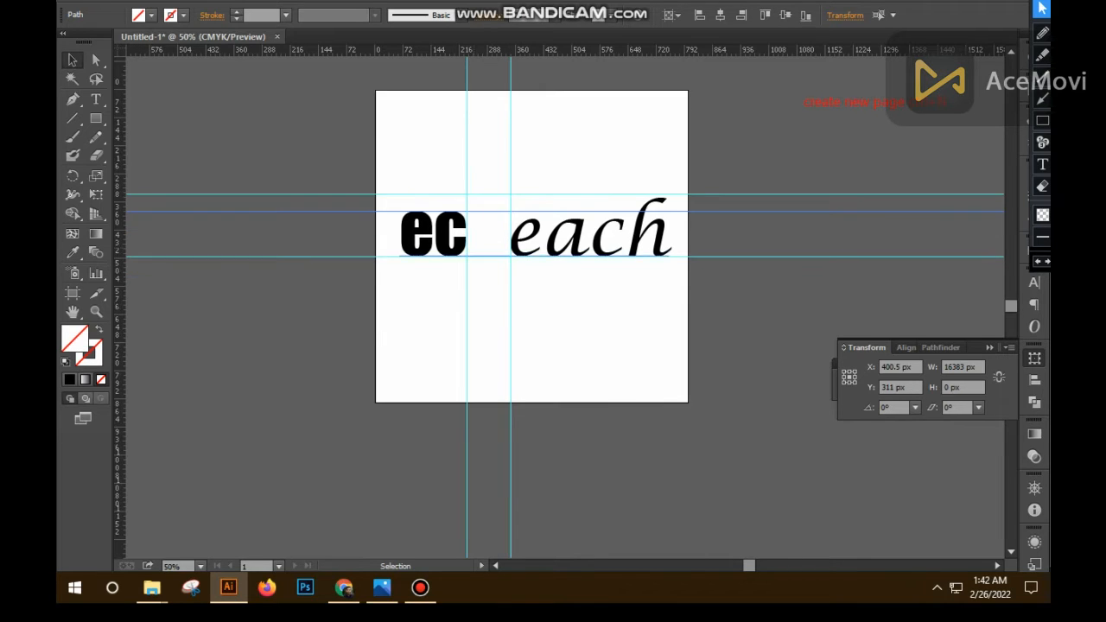
- Draw a capsule-like rounded rectangle about 48 × 114 px in the gap between "ec" and "each", from the "ec" top guide to the baseline
left_click_drag(96, 119, 197, 136)
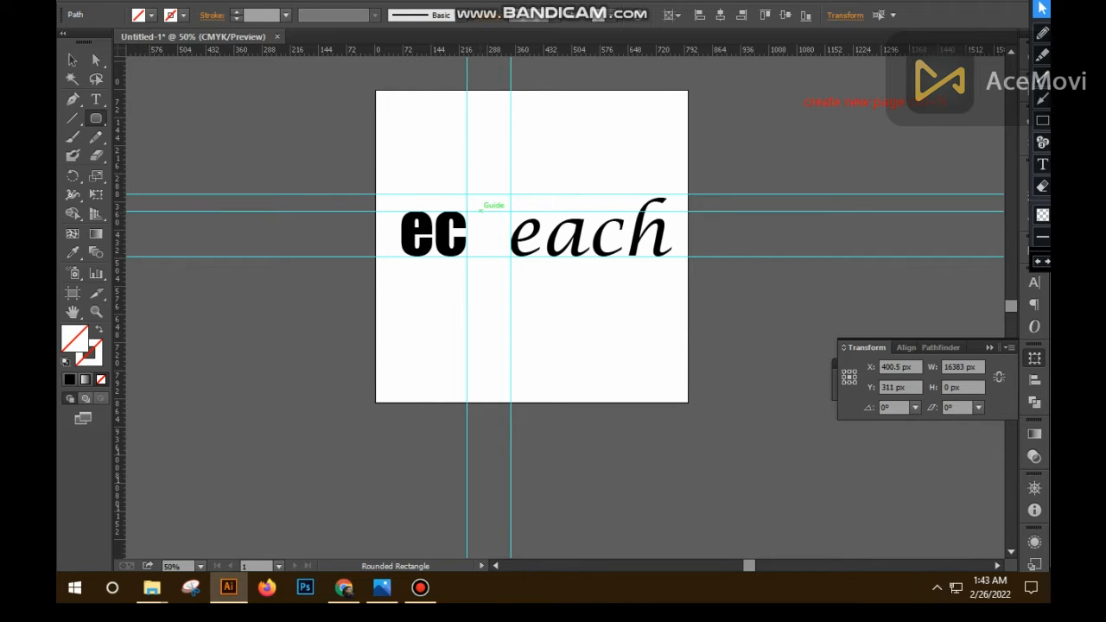
left_click_drag(480, 210, 499, 256)
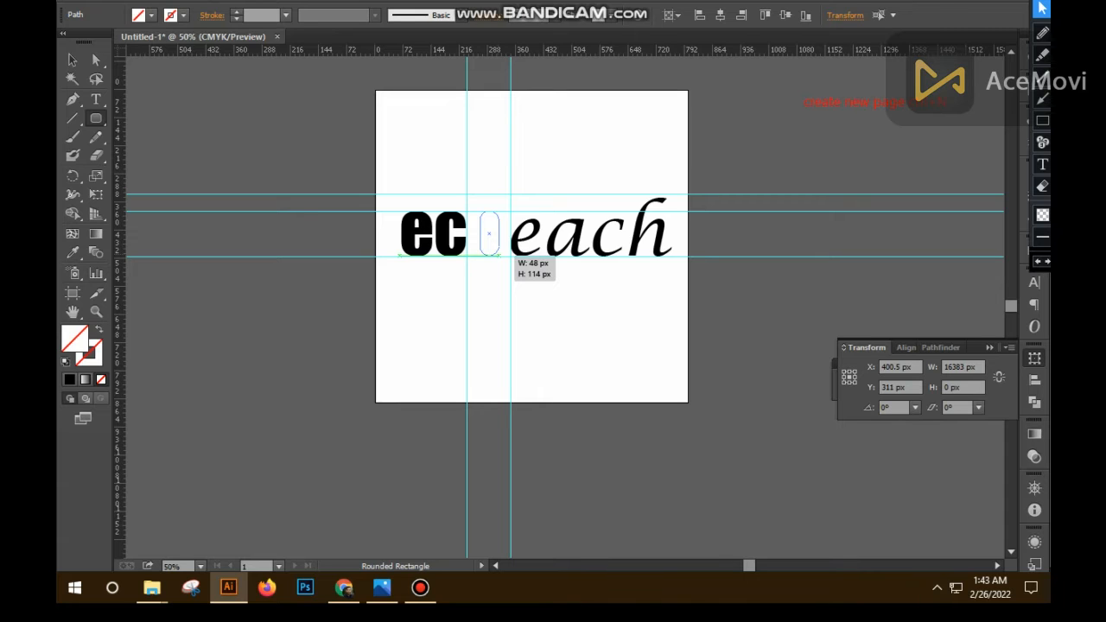
left_click_drag(499, 256, 499, 256)
key("v")
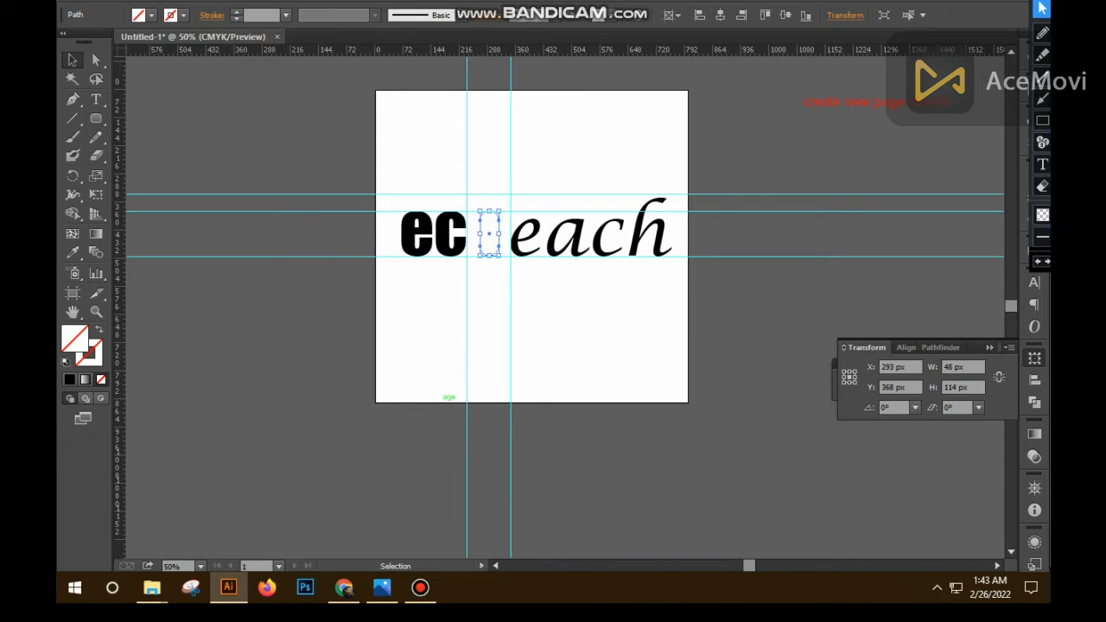
left_click_drag(500, 255, 498, 259)
key("Return")
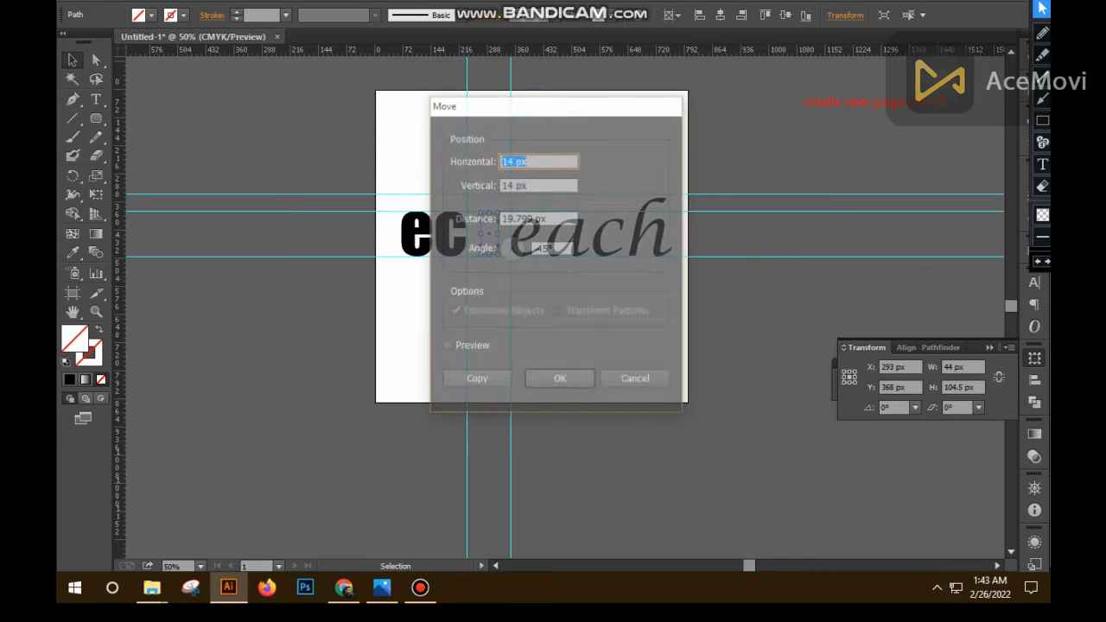
left_click(636, 380)
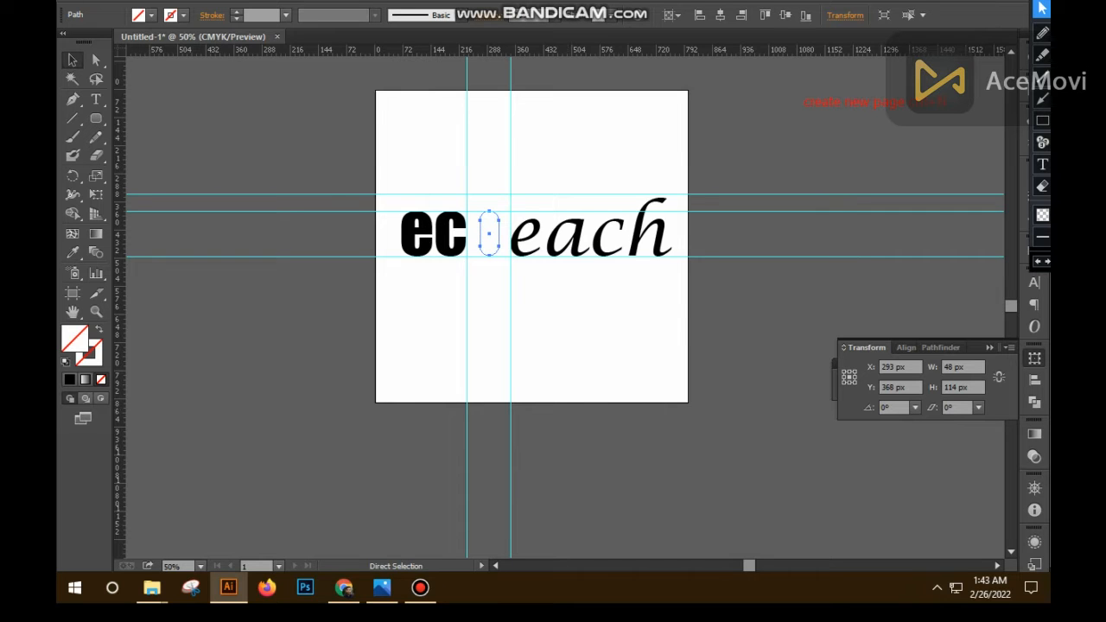
- Fill the rounded rectangle between "ec" and "each" with black
key("ctrl+plus")
key("ctrl+plus")
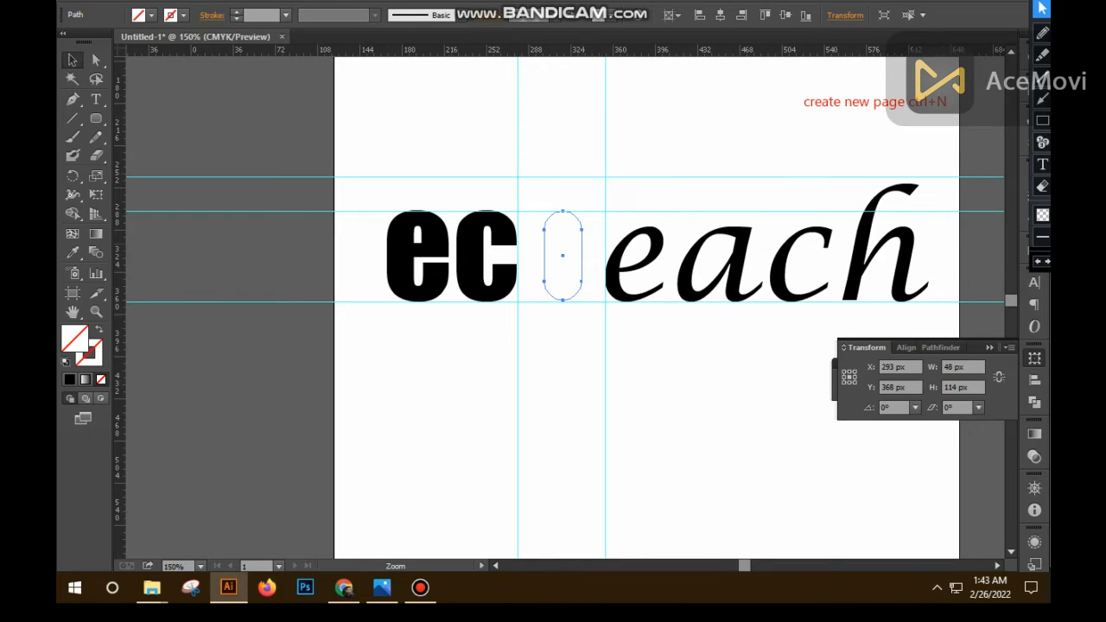
key("ctrl+plus")
key("ctrl+plus")
left_click_drag(453, 325, 461, 222)
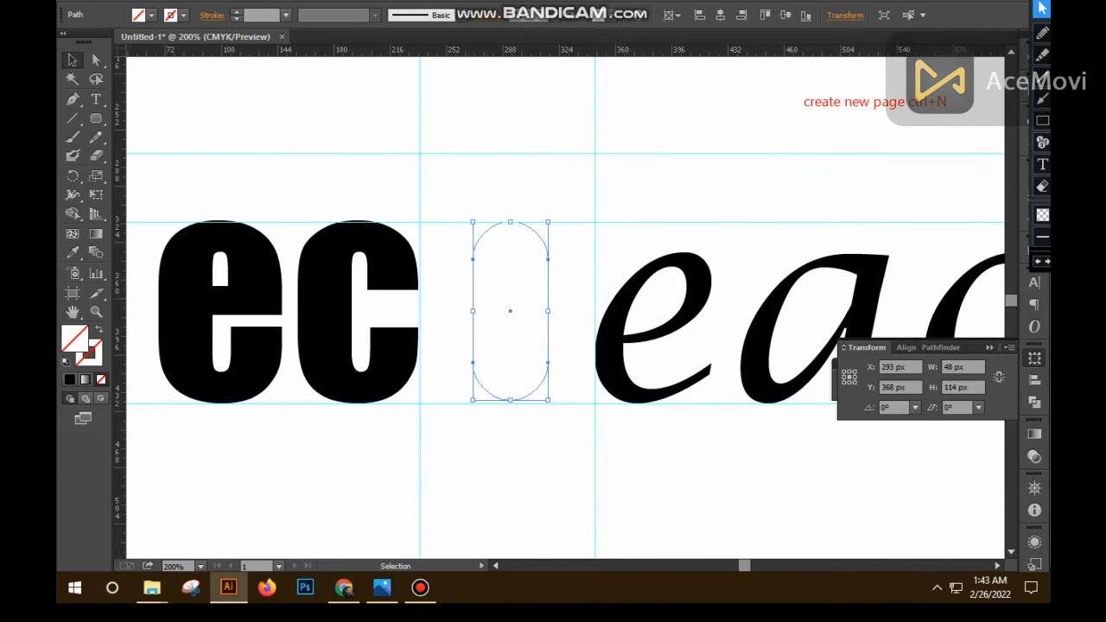
key("comma")
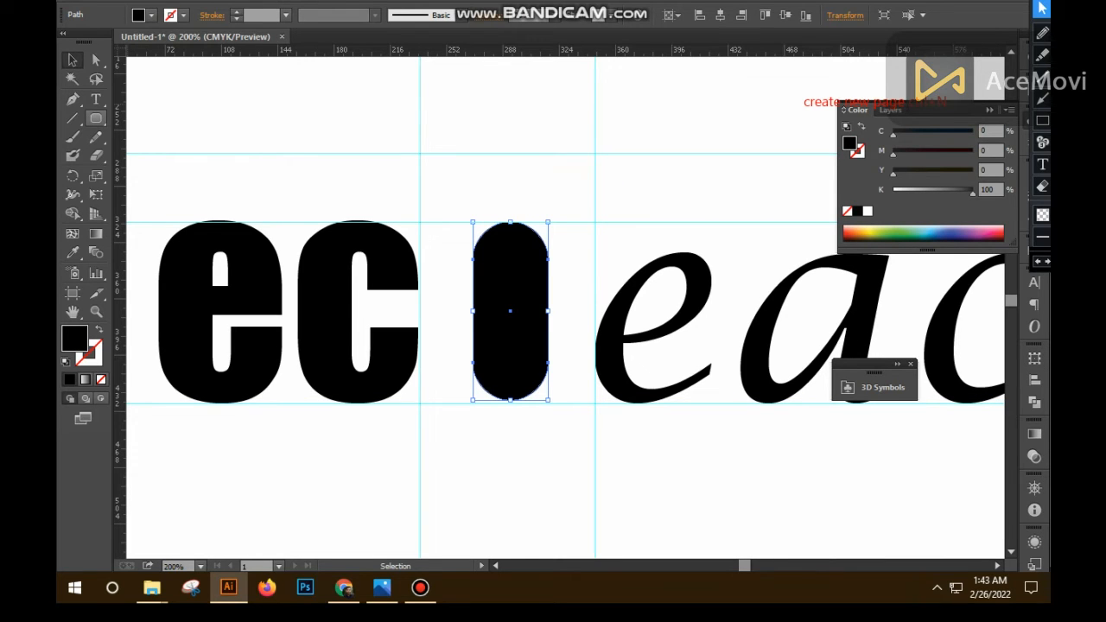
- Draw a thin horizontal rectangle across the capsule's upper part and a thin vertical one along its centre, both extending past its edges
left_click_drag(96, 125, 151, 116)
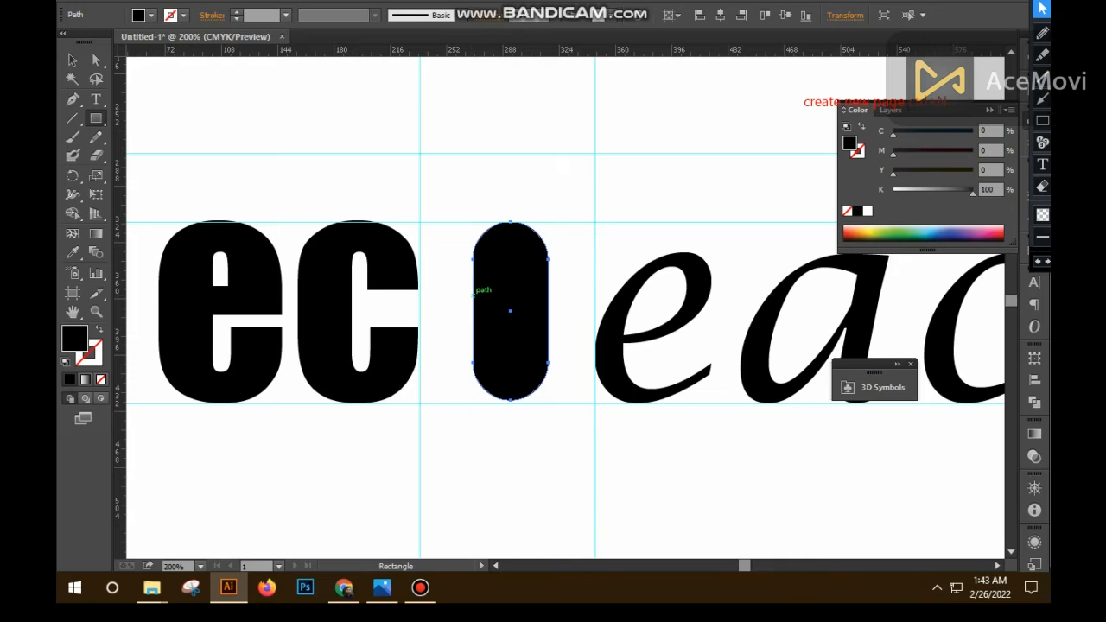
left_click_drag(469, 293, 554, 294)
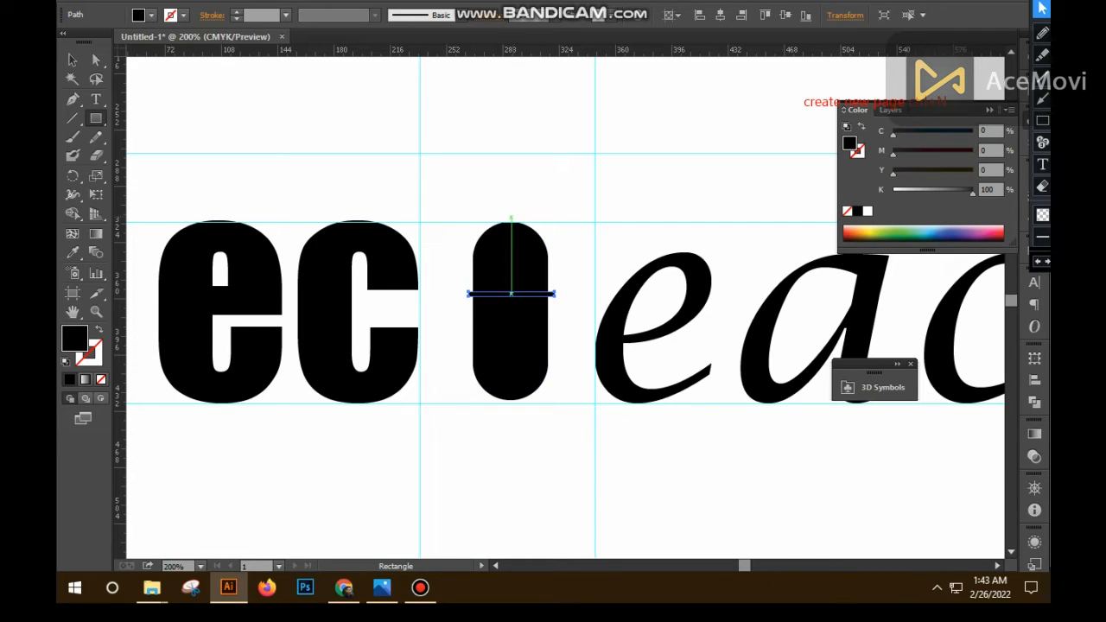
left_click_drag(508, 218, 507, 406)
key("Right")
key("Right")
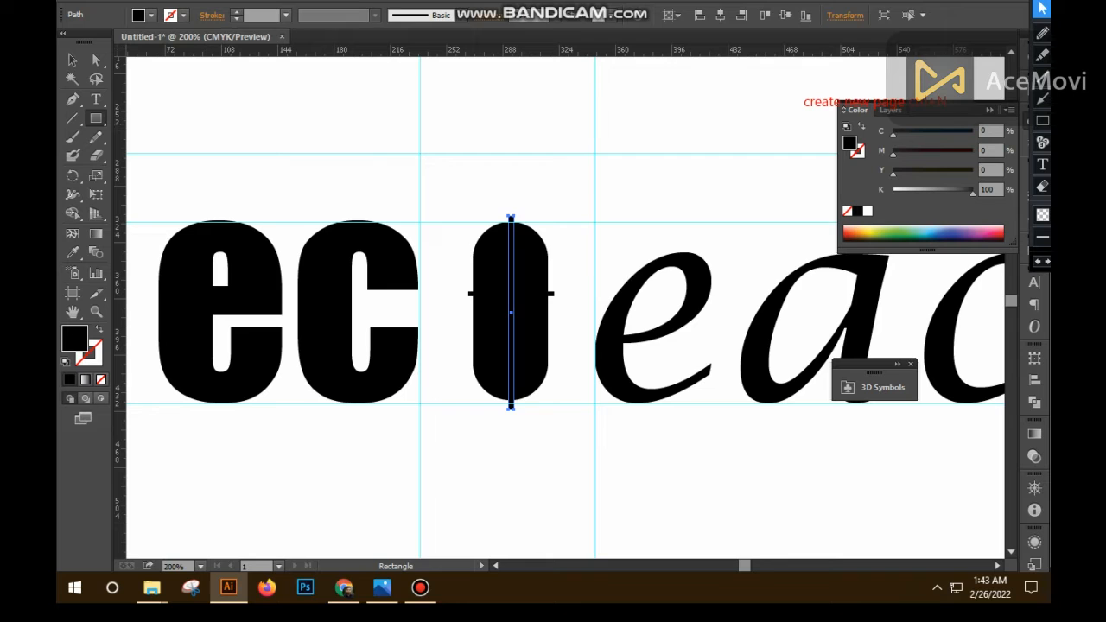
- Select the capsule with both thin rectangles and merge the rectangles into one cross with the Shape Builder, splitting the capsule
key("v")
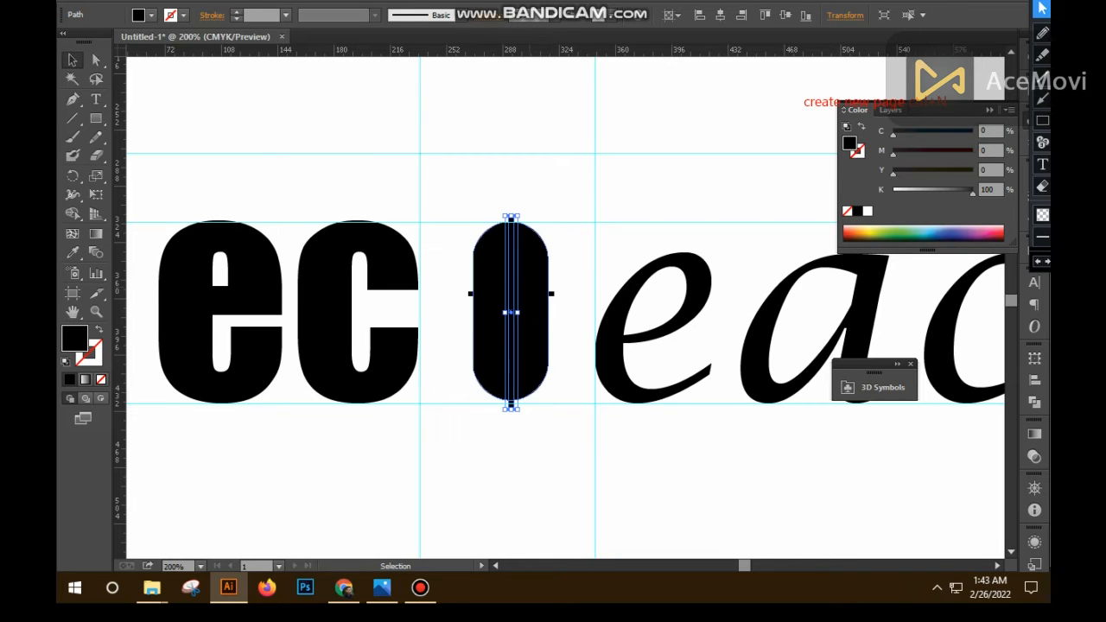
left_click(528, 264)
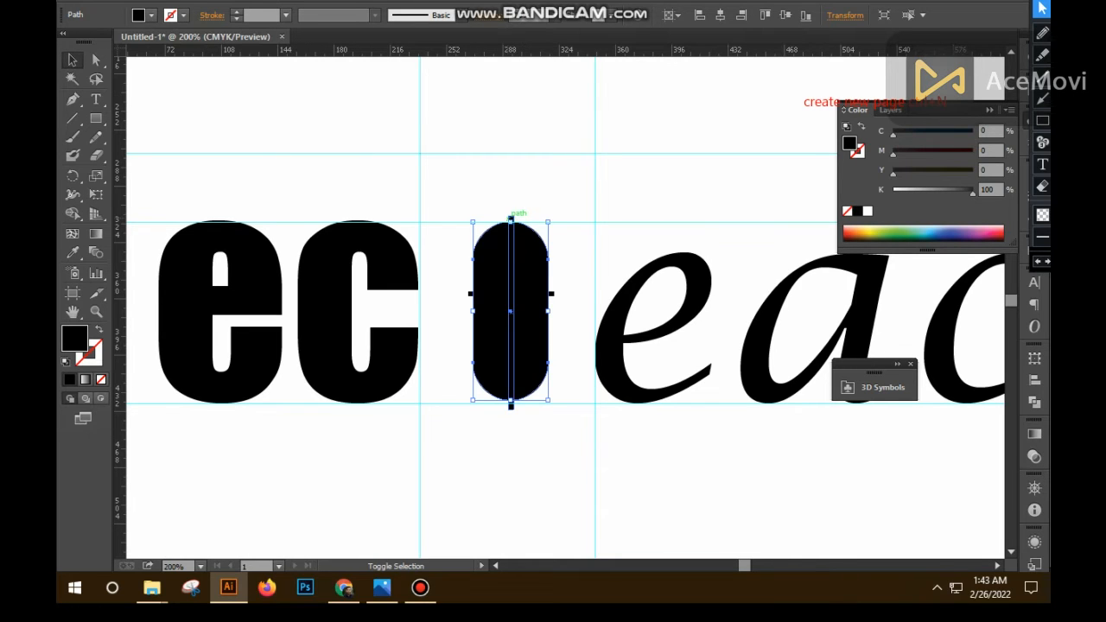
left_click(510, 219, "shift")
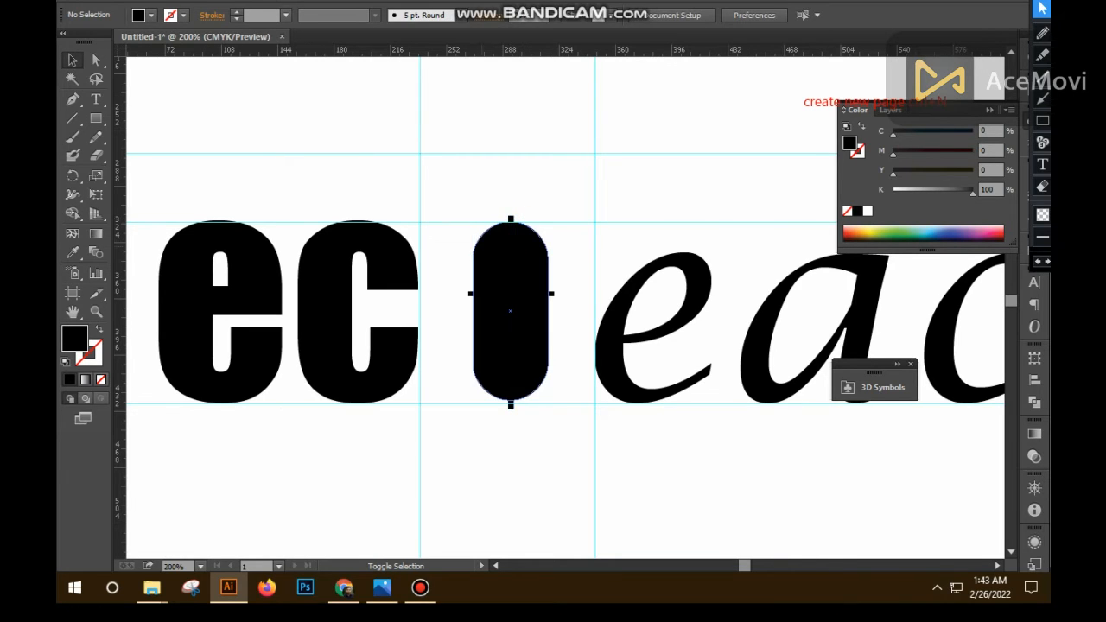
left_click(510, 218)
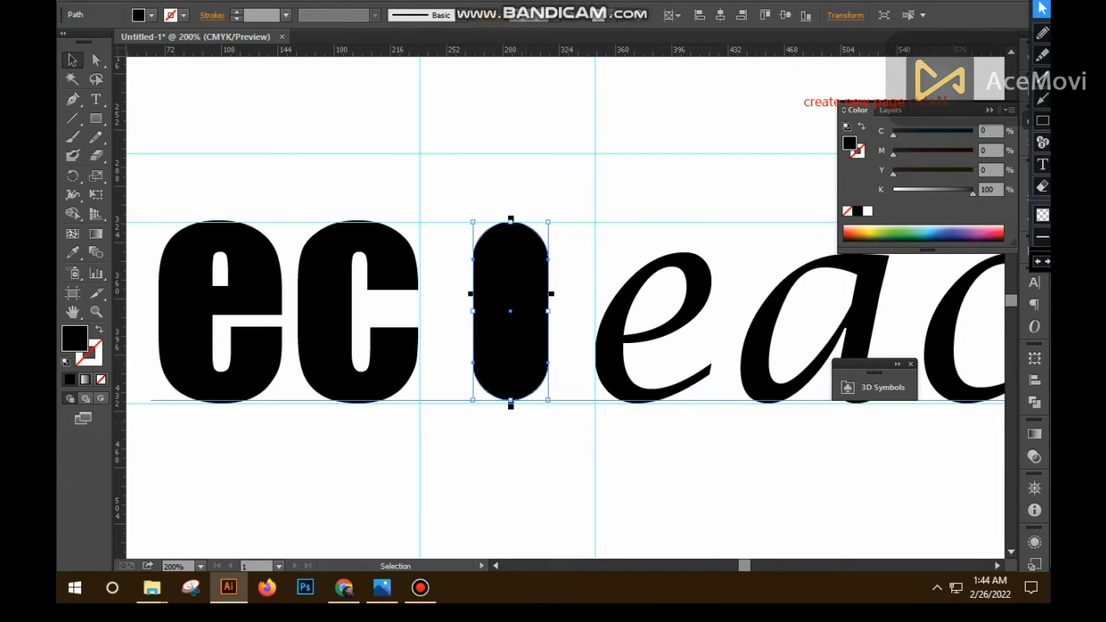
left_click(513, 404)
left_click(511, 408)
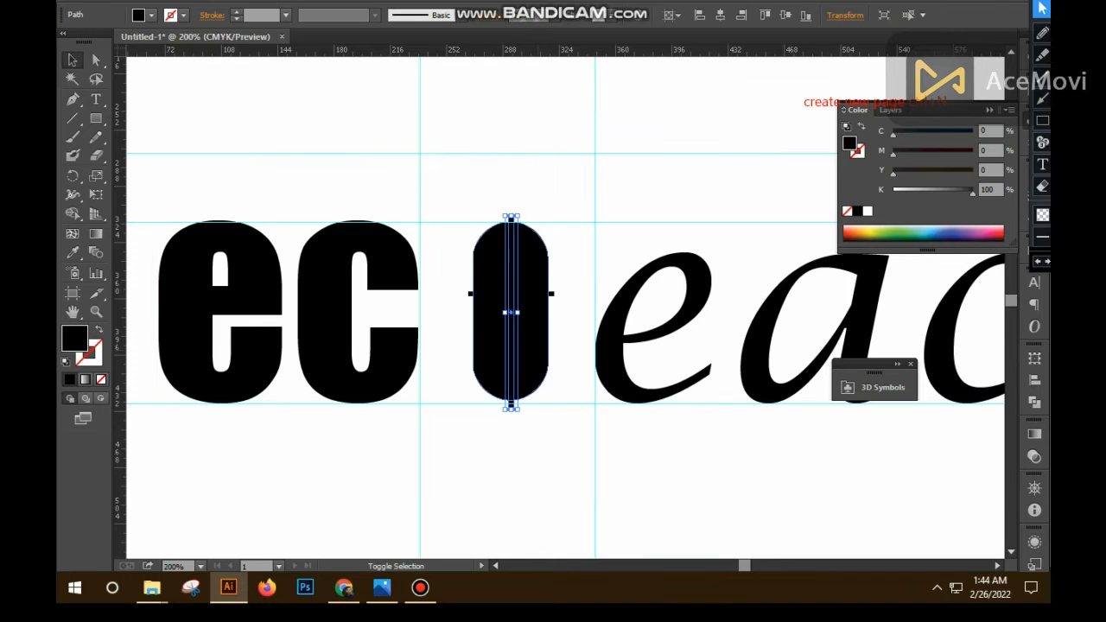
left_click(510, 406, "shift")
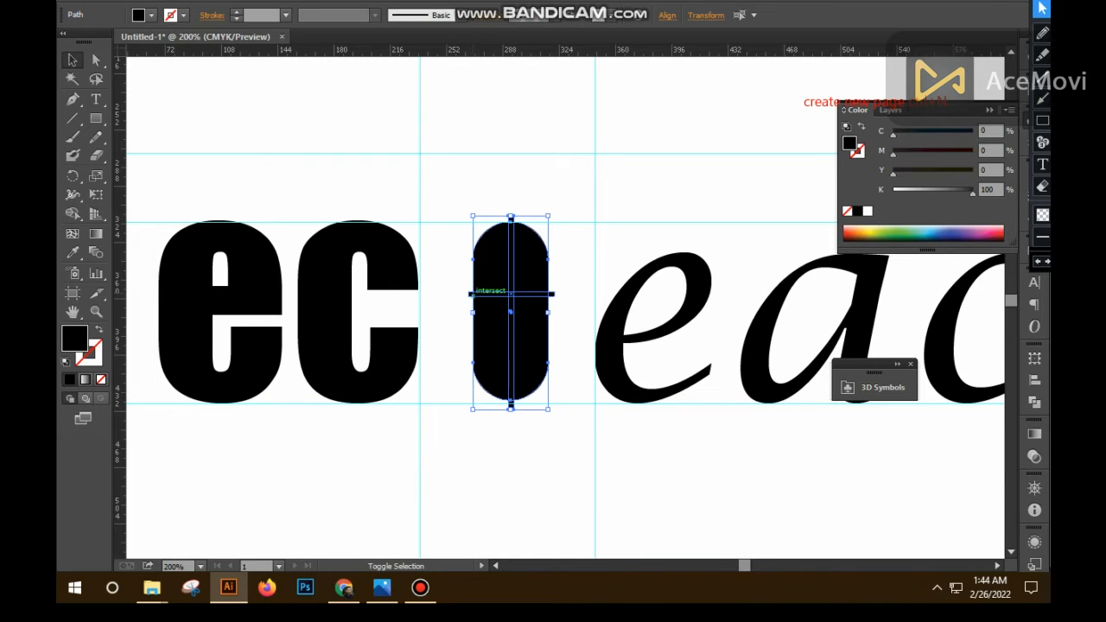
left_click(469, 293, "shift")
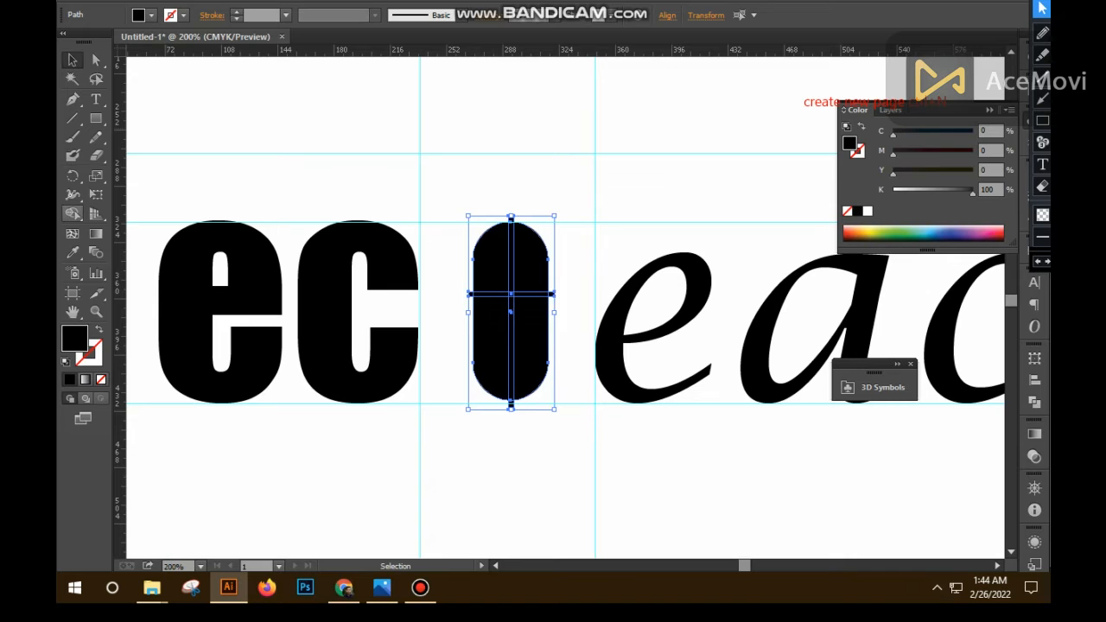
left_click(73, 213)
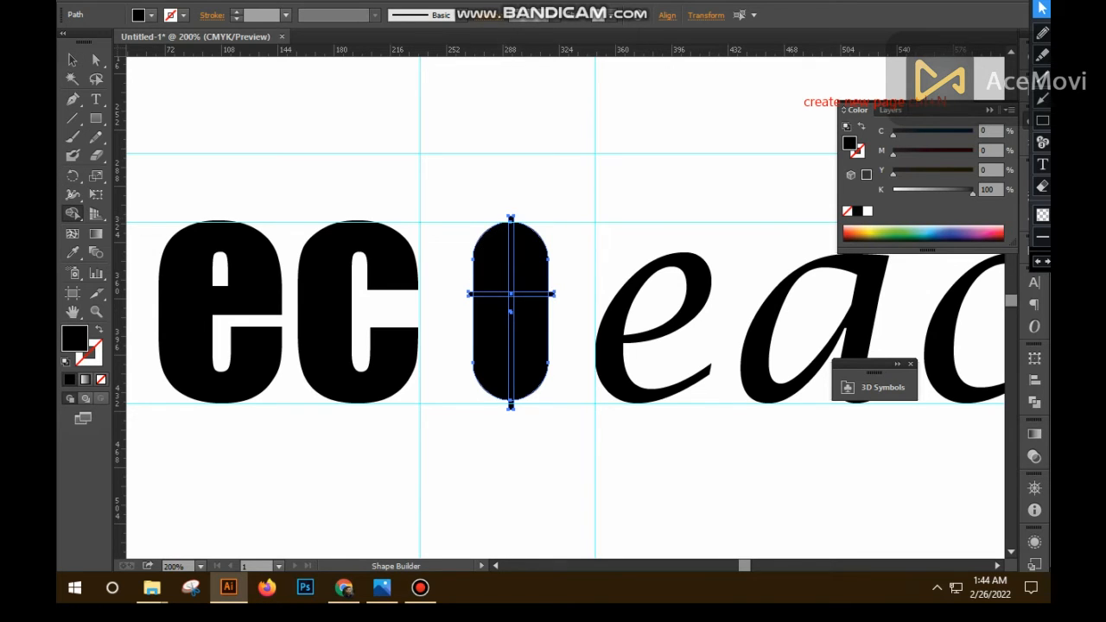
left_click_drag(511, 281, 510, 404)
left_click_drag(494, 294, 536, 294)
key("v")
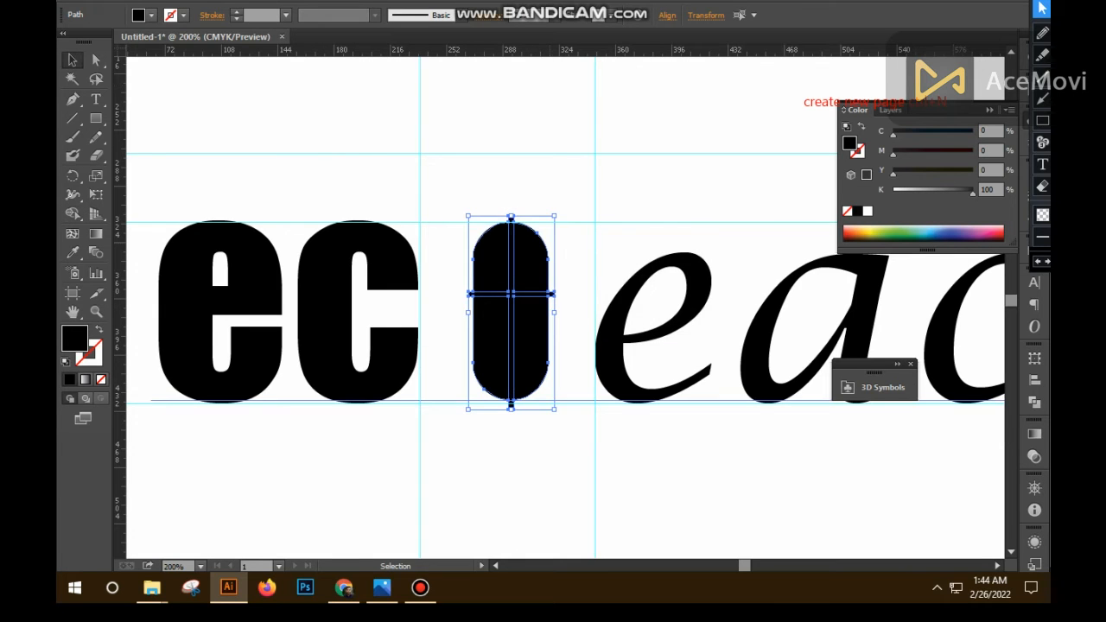
- Delete the merged cross so that white gaps divide the capsule into four pieces
left_click(510, 218)
left_click(510, 218)
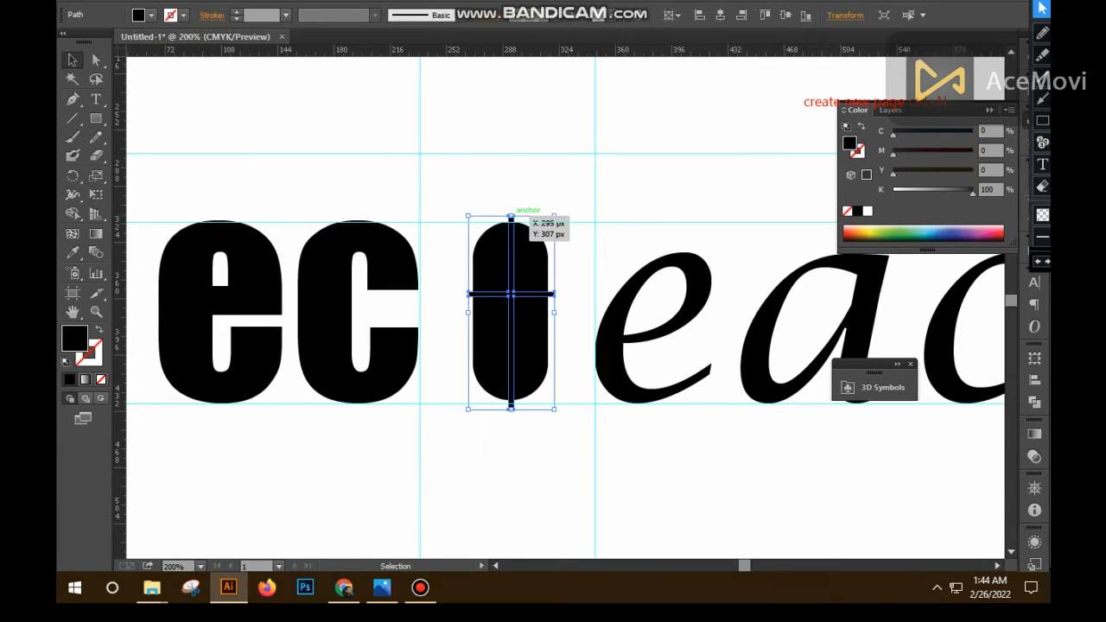
key("Delete")
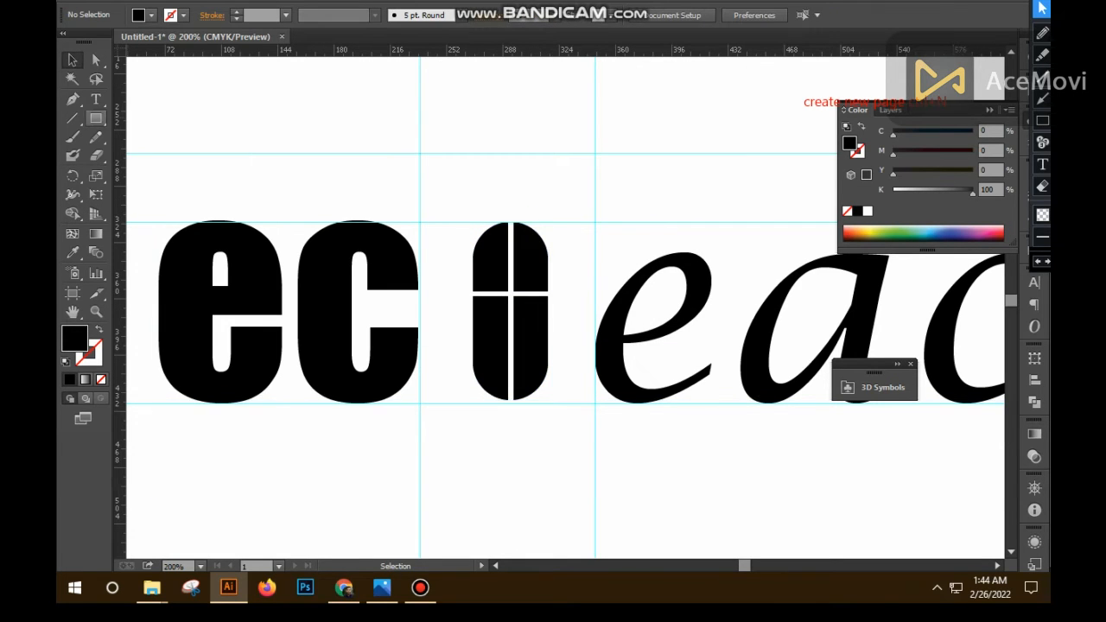
- Draw a small rounded rectangle as the scroll wheel in the mouse's upper half and centre it on the vertical gap
left_click(96, 120)
left_click(197, 137)
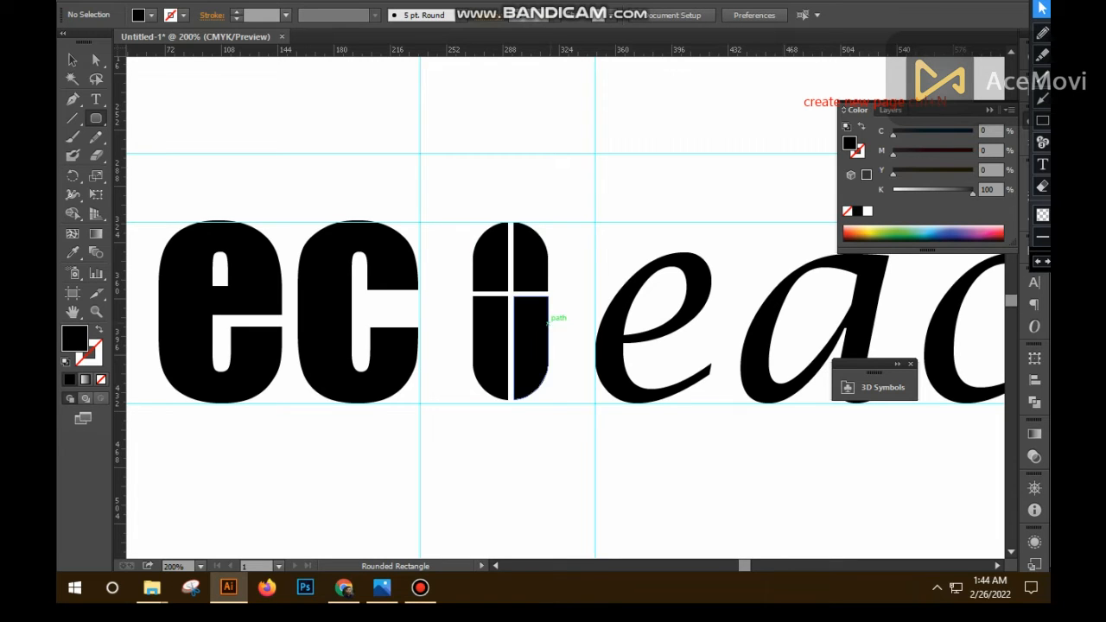
left_click_drag(504, 243, 518, 280)
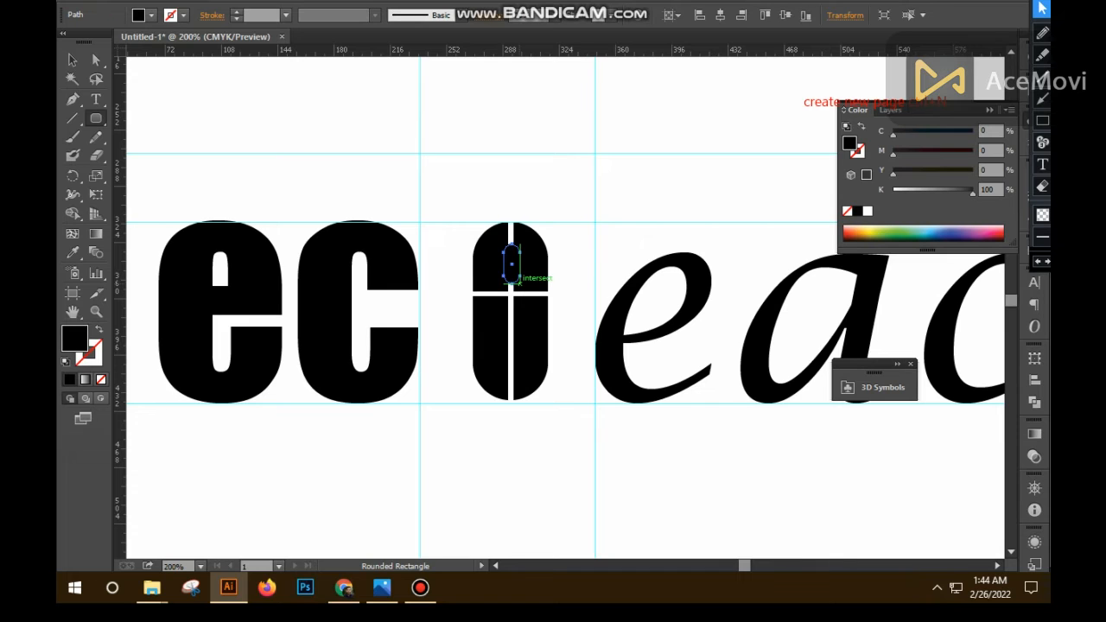
key("Left")
key("Left")
key("Left")
key("Right")
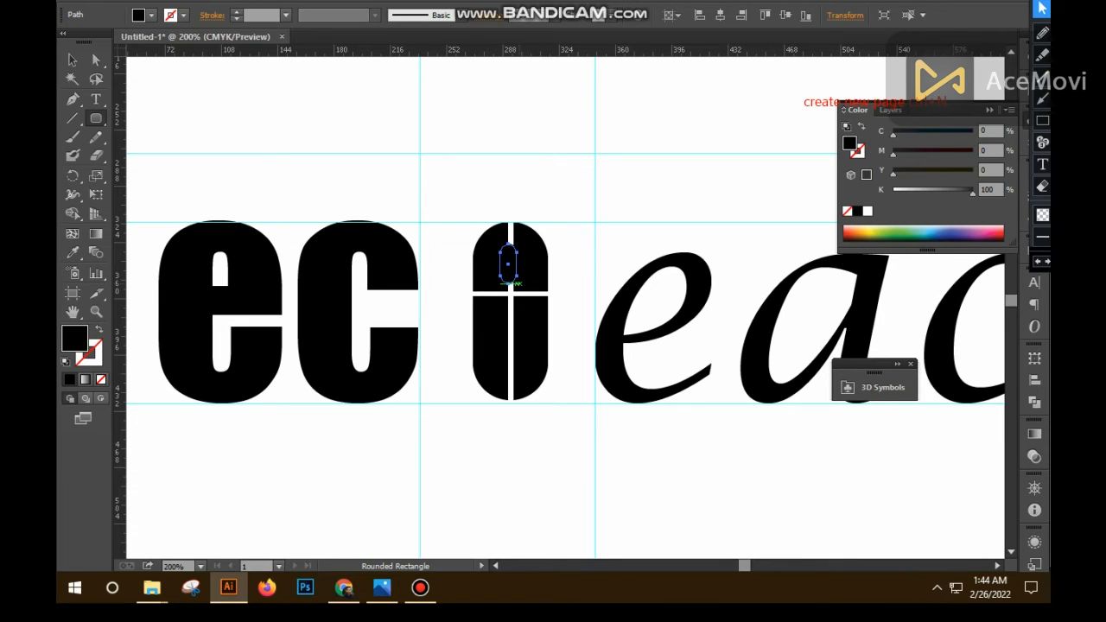
key("v")
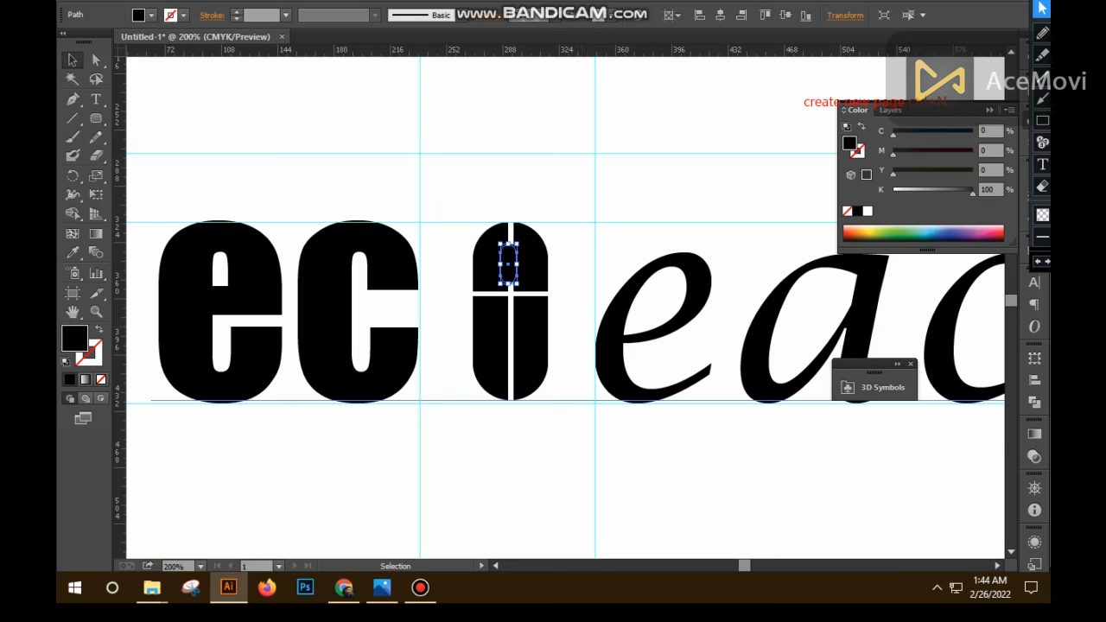
key("Right")
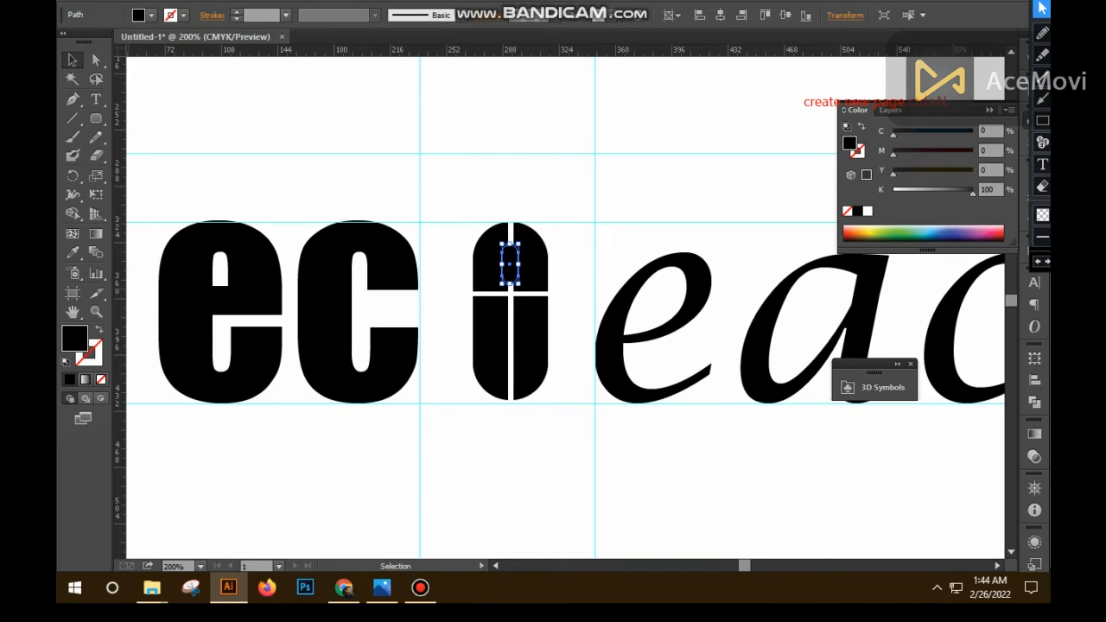
- Give the scroll wheel a white 2 pt stroke
key("x")
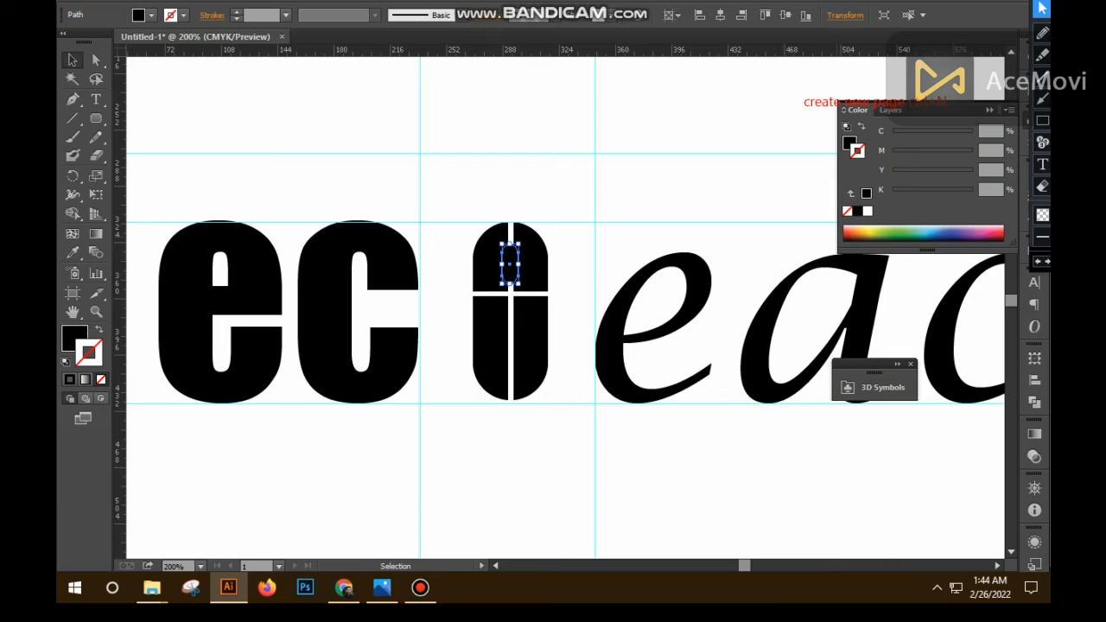
left_click(867, 210)
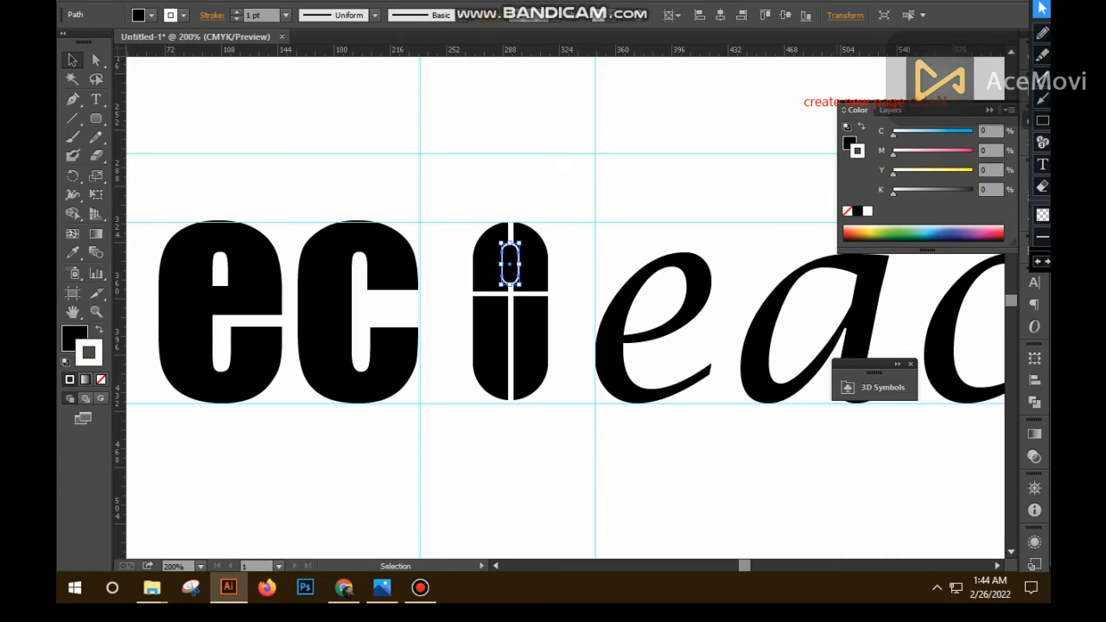
left_click(285, 15)
left_click(307, 101)
left_click(333, 316)
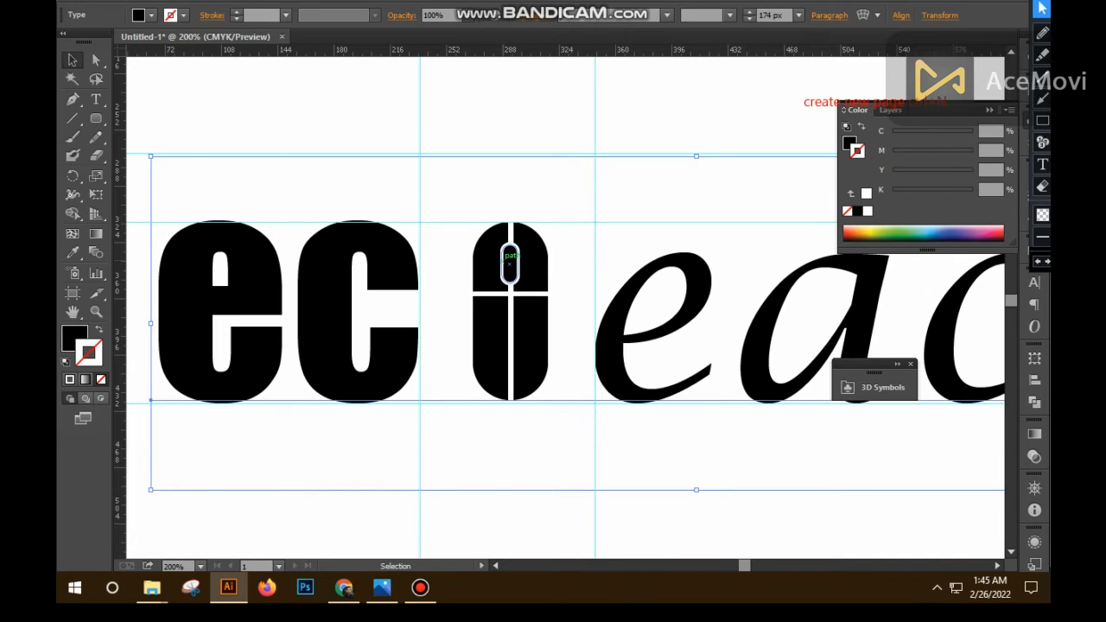
- Group the scroll wheel with the four body pieces of the mouse
left_click(509, 261)
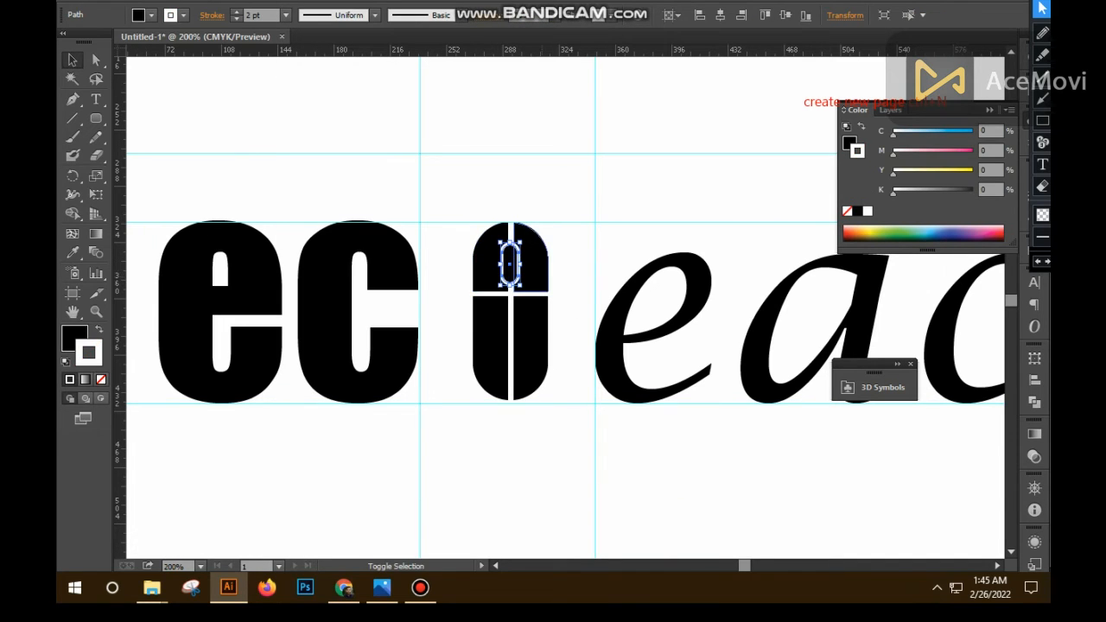
left_click(533, 269, "shift")
left_click(530, 330, "shift")
left_click(490, 330, "shift")
left_click(487, 272, "shift")
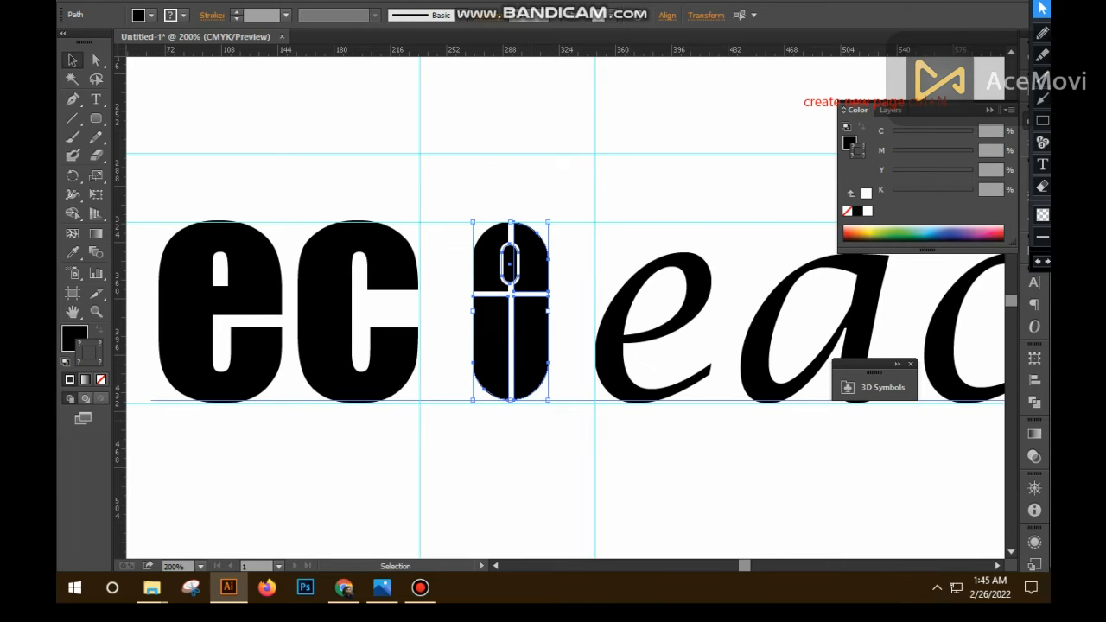
key("ctrl+g")
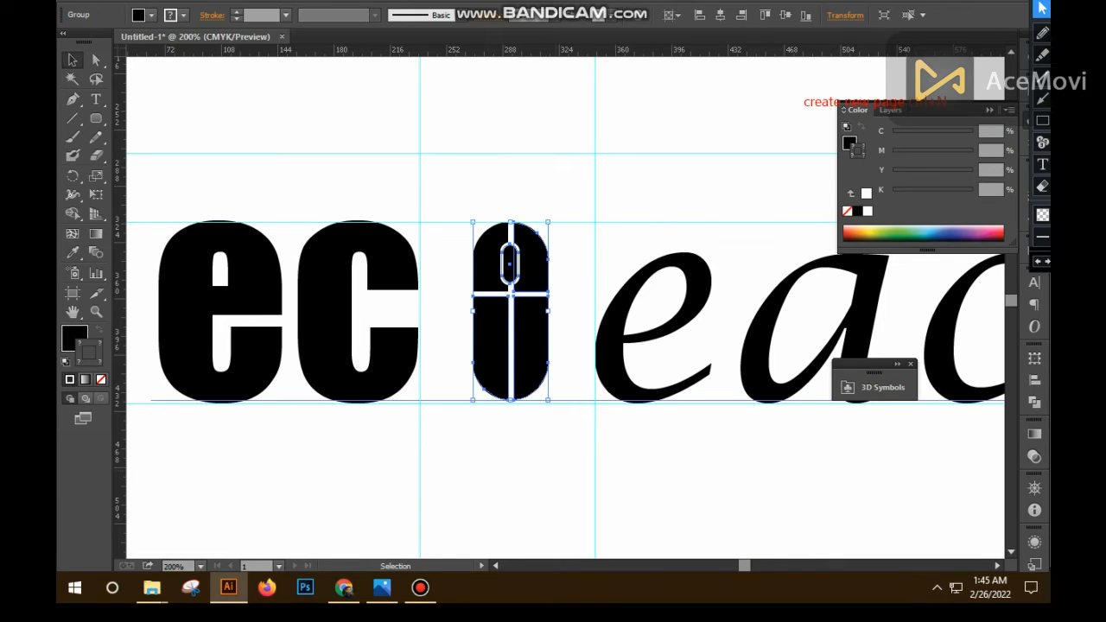
left_click(386, 354)
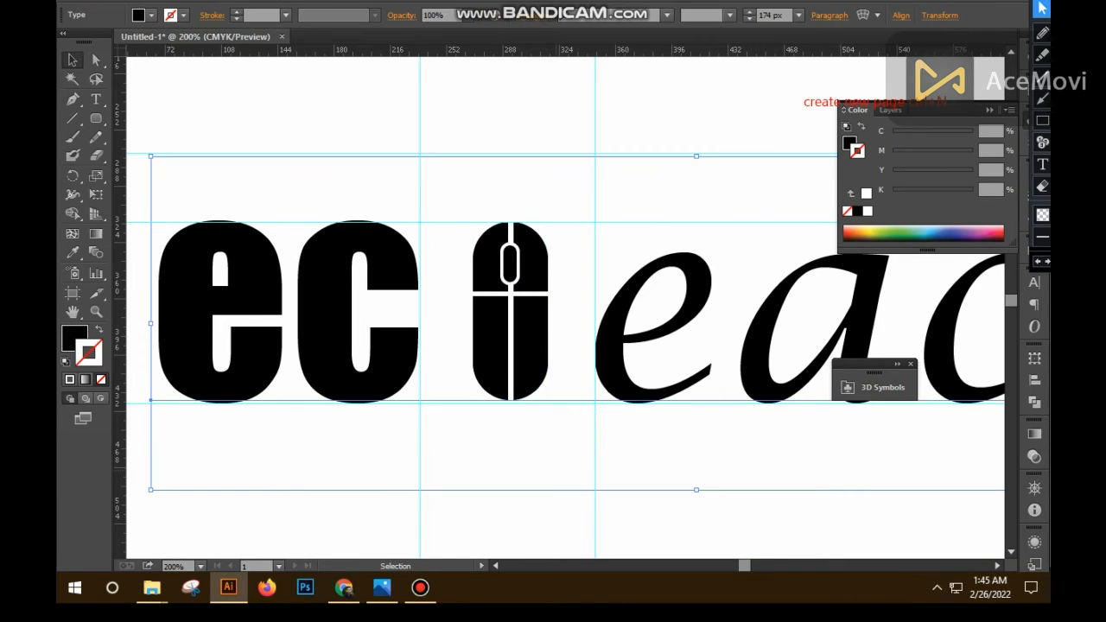
- Draw a black rectangle between the guides directly above the mouse as the crossbar of the T
left_click(96, 118)
left_click(173, 119)
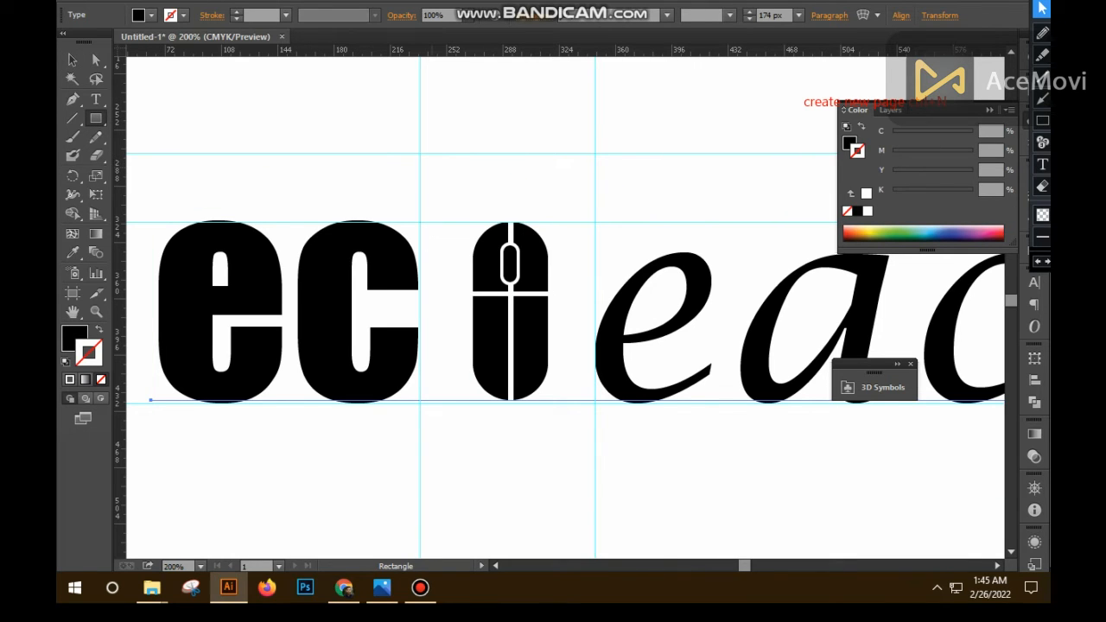
left_click_drag(420, 153, 594, 221)
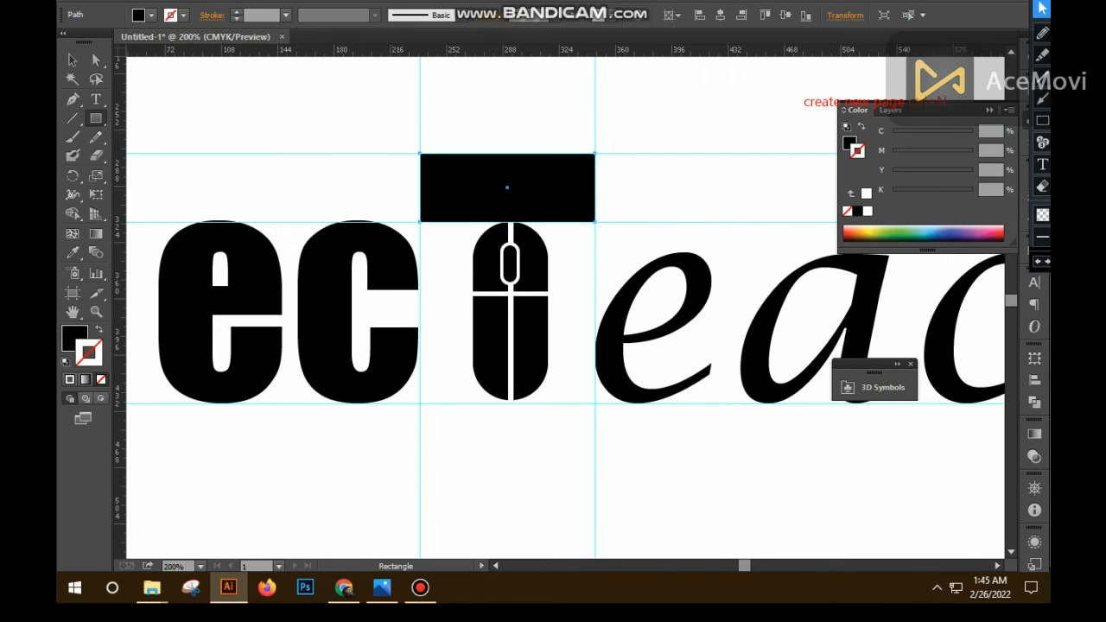
left_click(72, 60)
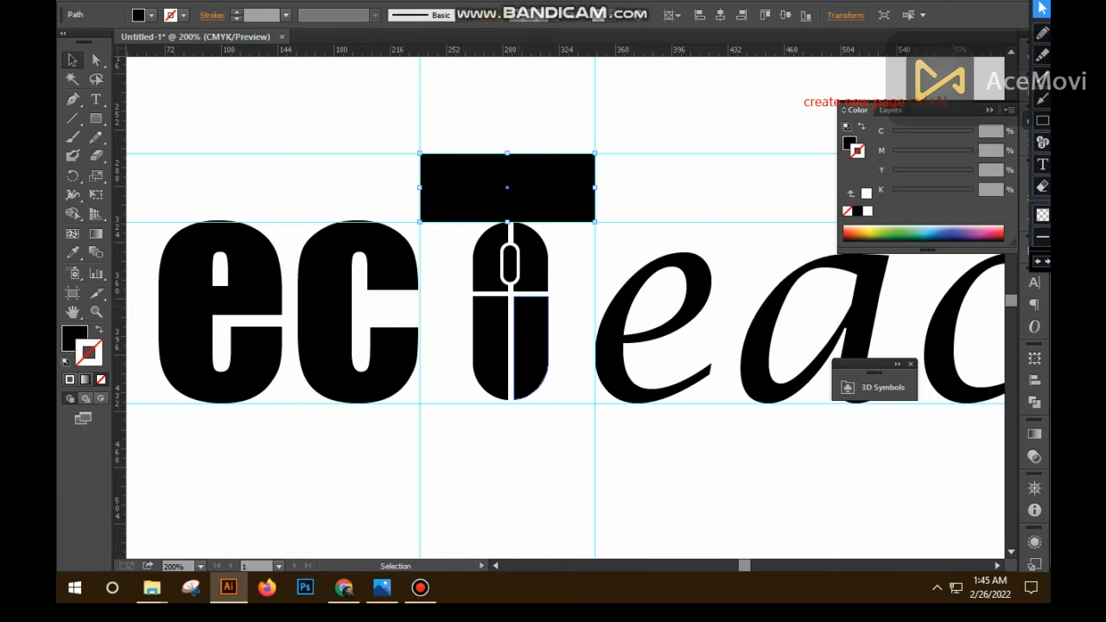
- Enlarge the grouped mouse slightly, narrow it a little, and nudge it up so it overlaps the crossbar and rests on the baseline
left_click(530, 345)
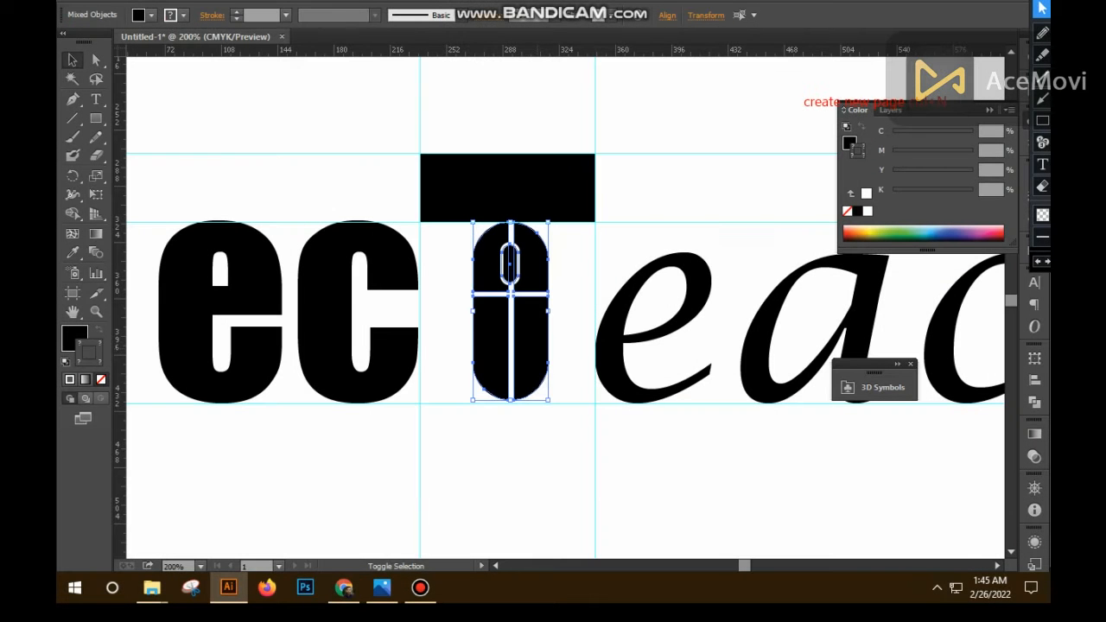
key("ctrl+g")
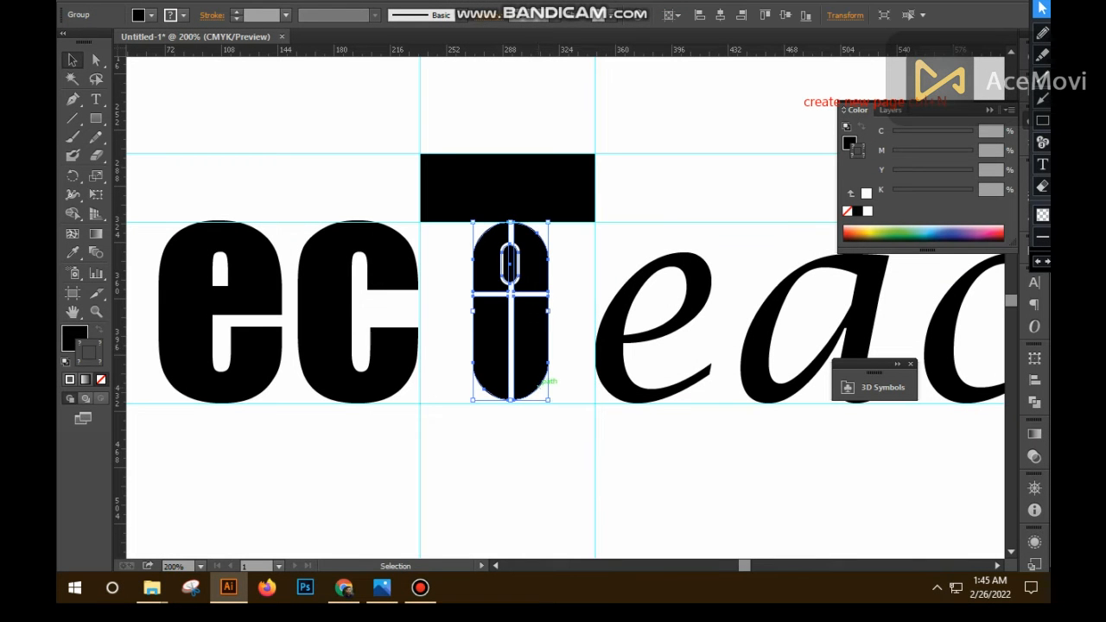
left_click_drag(548, 400, 552, 411)
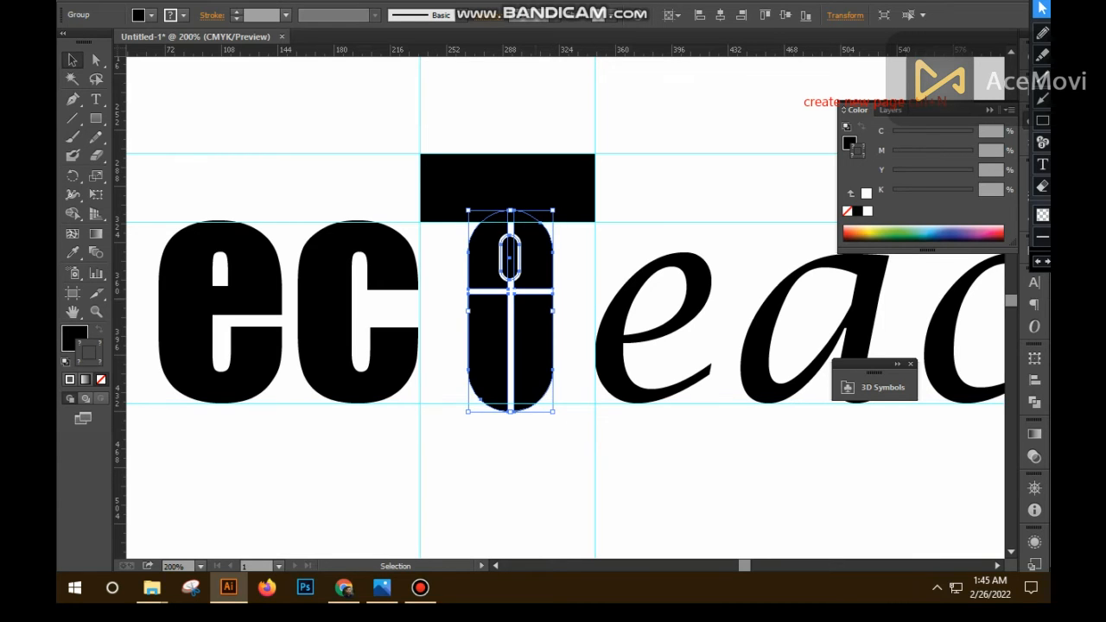
left_click_drag(553, 308, 548, 310)
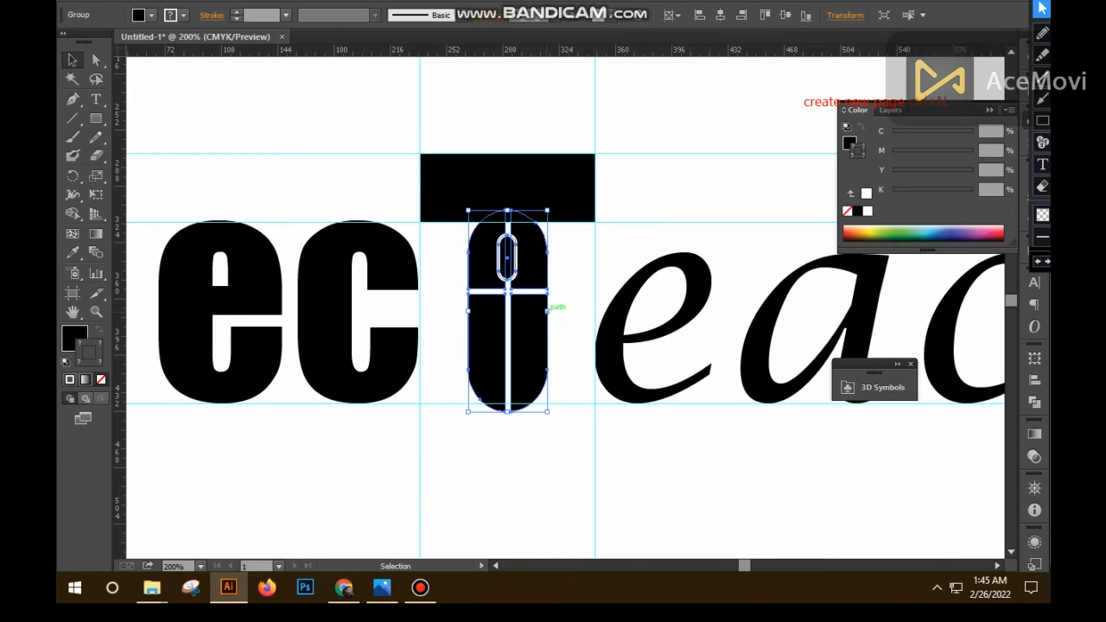
key("Right")
key("Right")
key("Up")
key("Up")
key("Up")
key("Up")
key("Up")
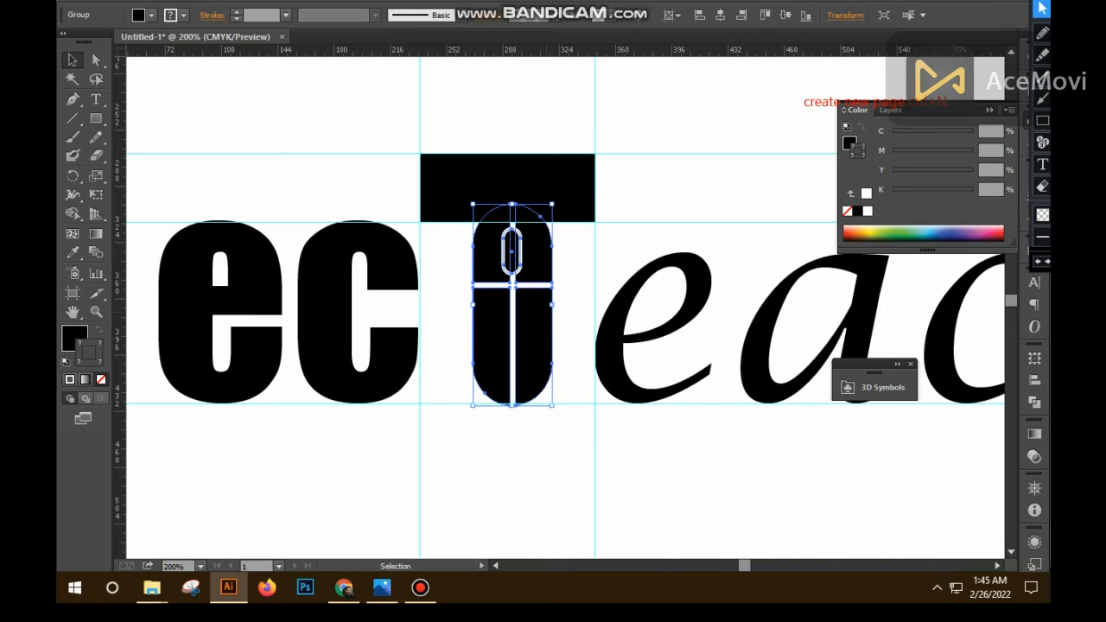
- Make the crossbar thinner by raising its lower edge to near the rounded top of the mouse
left_click(574, 217)
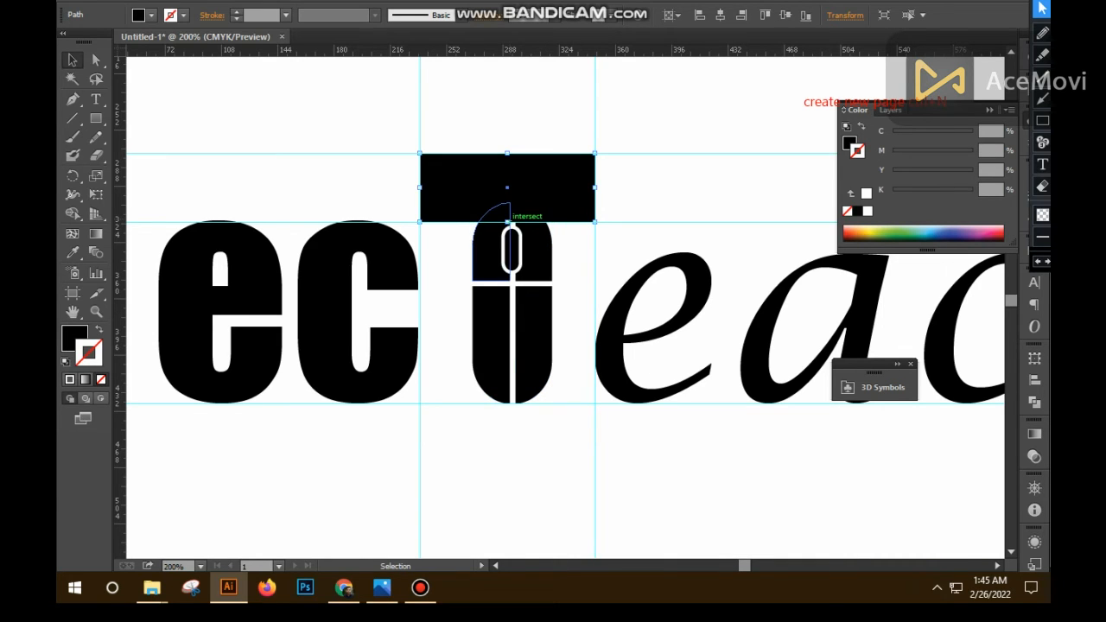
left_click_drag(507, 221, 507, 207)
left_click(388, 466)
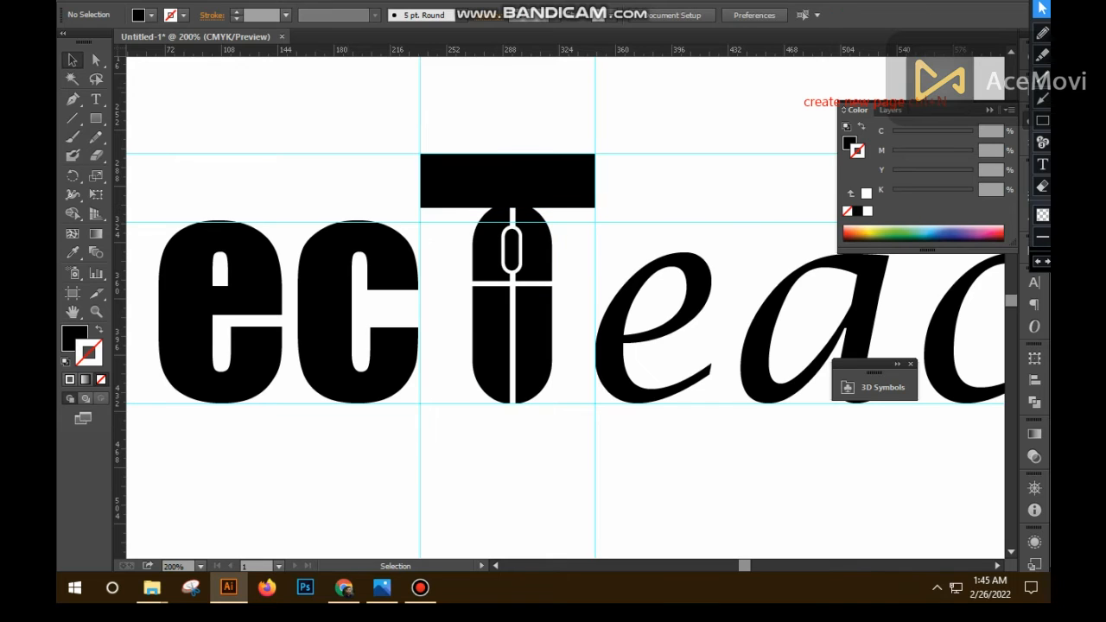
- Draw a black circle over the place where the mouse's rounded top meets the crossbar
left_click(96, 118)
left_click_drag(96, 119, 156, 153)
left_click(534, 227, "ctrl")
left_click(534, 228, "ctrl")
left_click_drag(589, 390, 525, 209)
left_click(525, 210, "ctrl")
left_click_drag(527, 323, 602, 409)
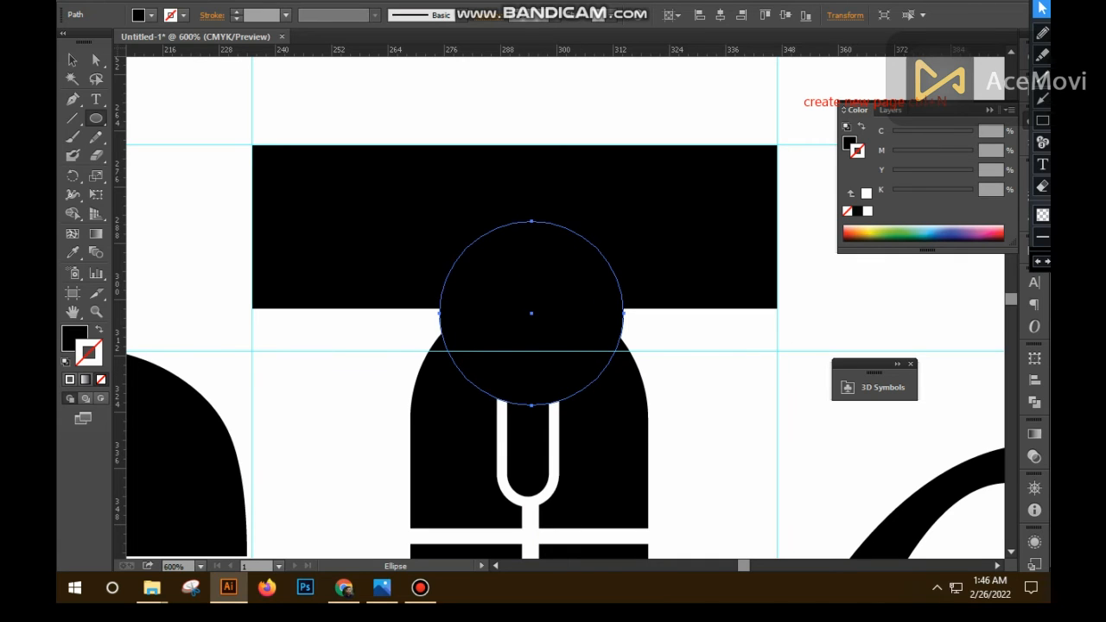
- Enlarge the circle to slightly wider than the mouse and position it to leave an even margin around the mouse's top
left_click(72, 60)
left_click_drag(572, 253, 570, 299)
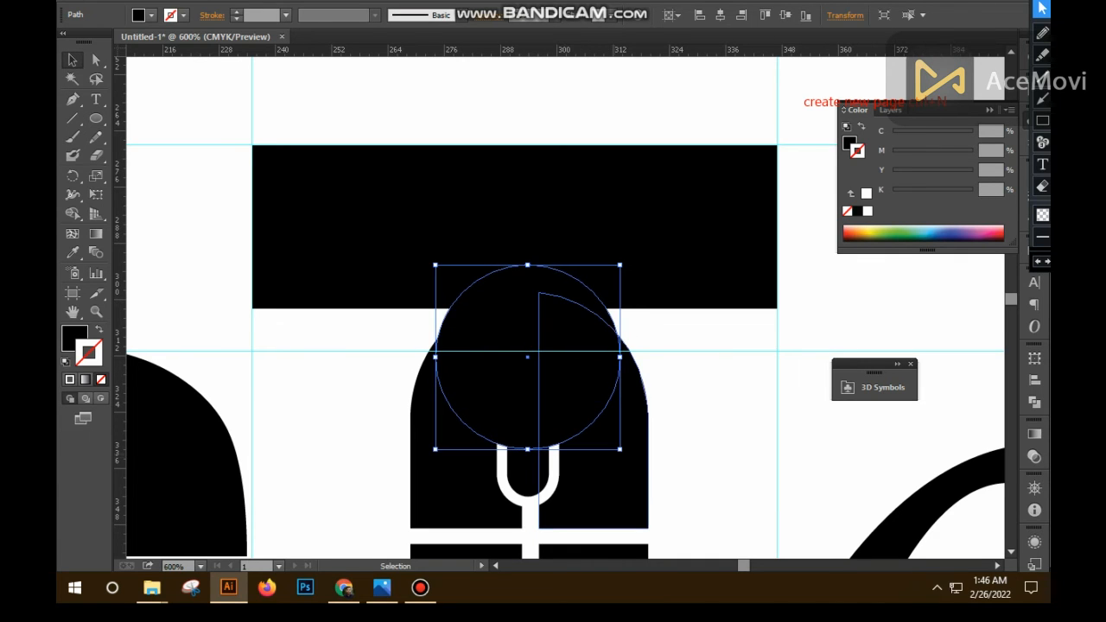
left_click_drag(619, 448, 654, 483)
left_click_drag(596, 348, 595, 363)
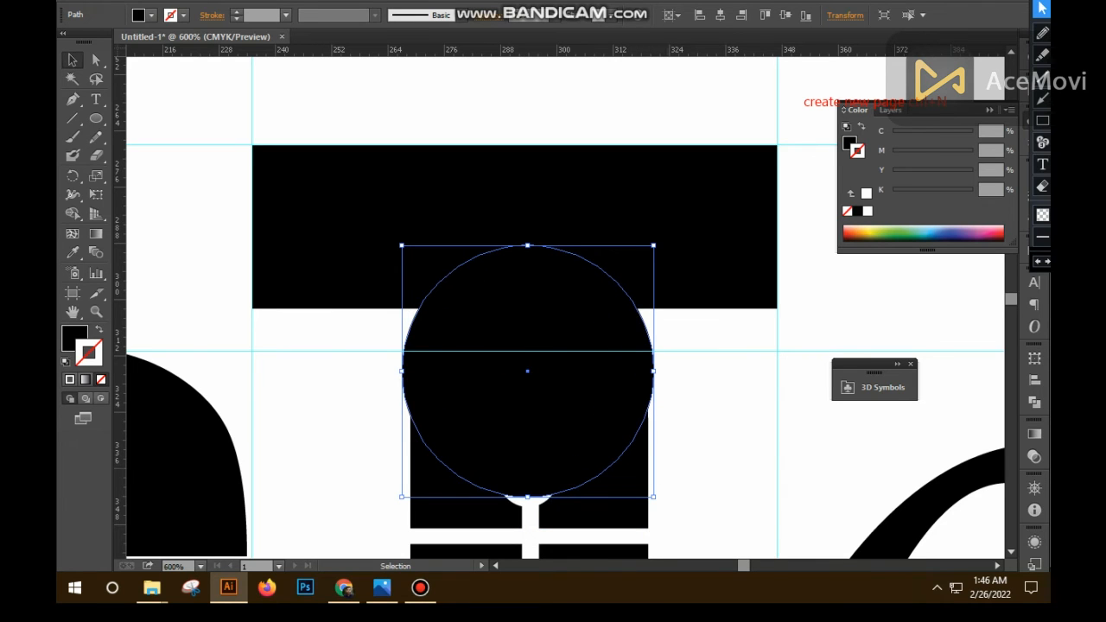
left_click(609, 510)
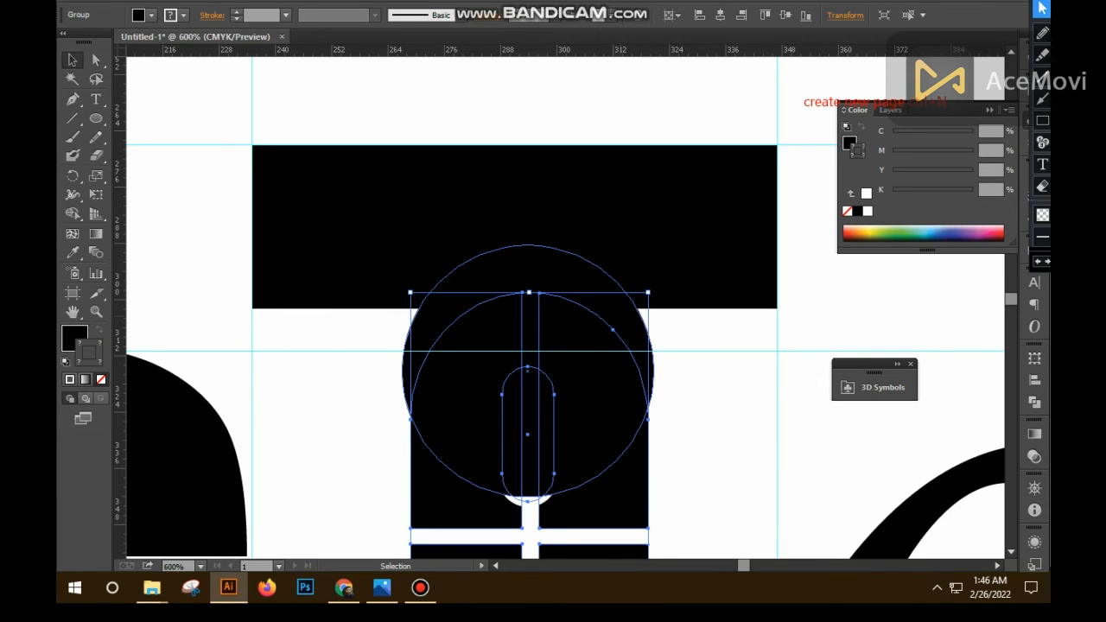
left_click(592, 389)
key("Down")
key("Down")
key("Down")
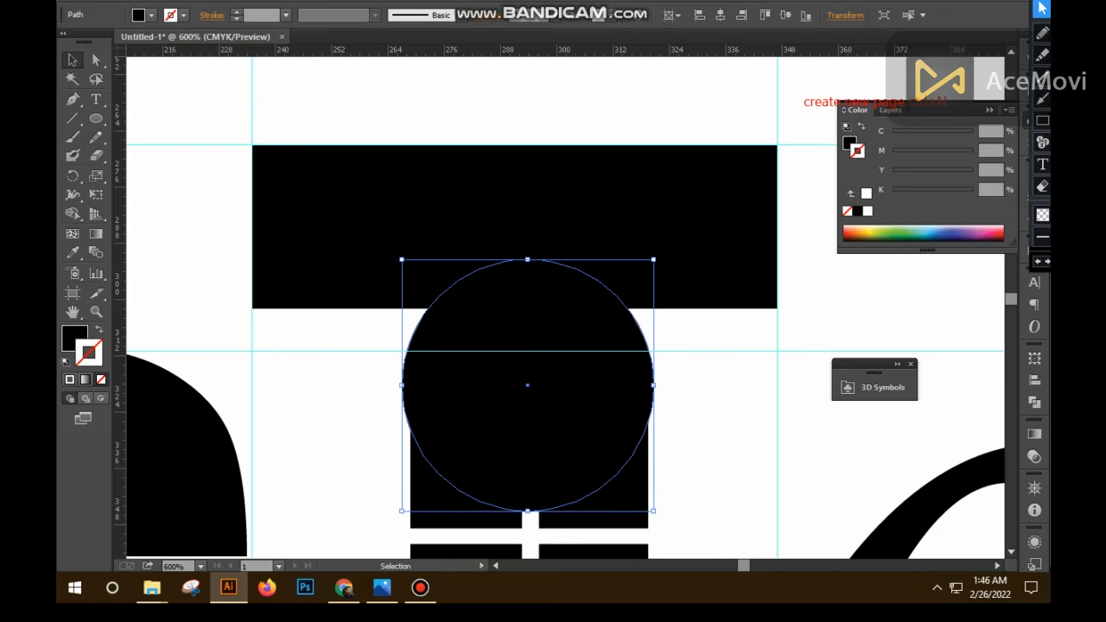
left_click(615, 503)
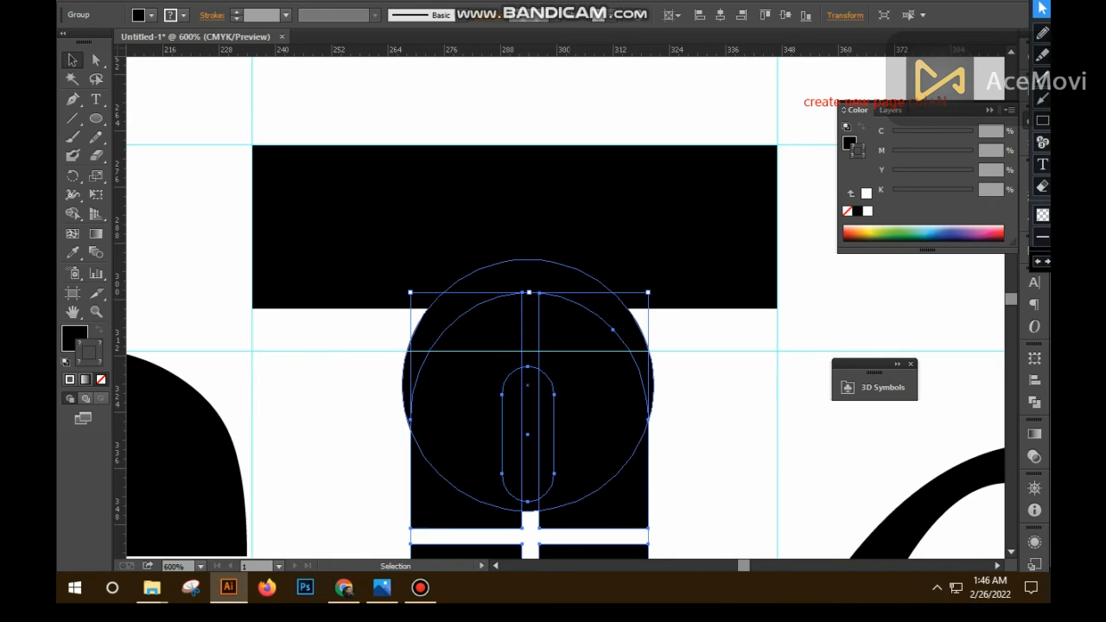
- Split the circle from the crossbar with the Shape Builder and delete the circle to leave a curved cutout around the mouse
left_click(577, 371)
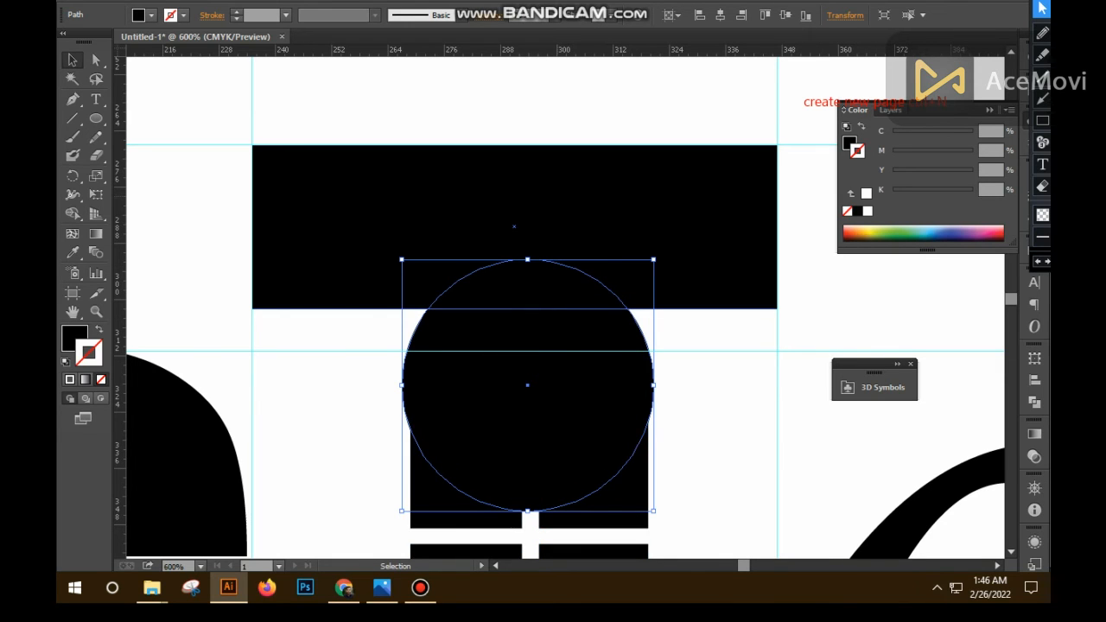
left_click(557, 220, "shift")
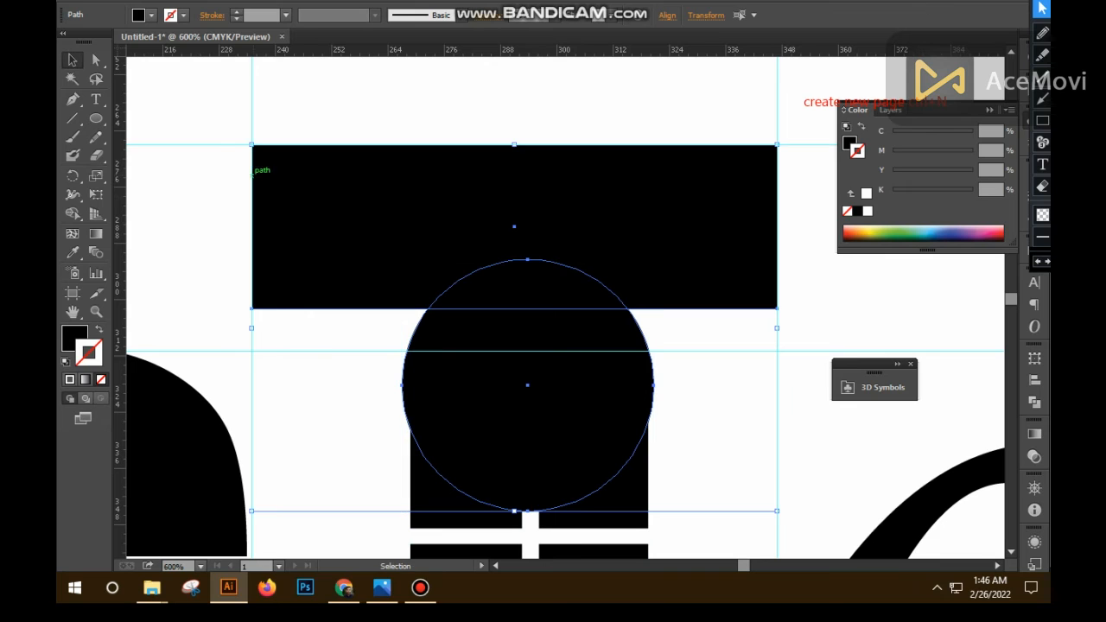
left_click(73, 214)
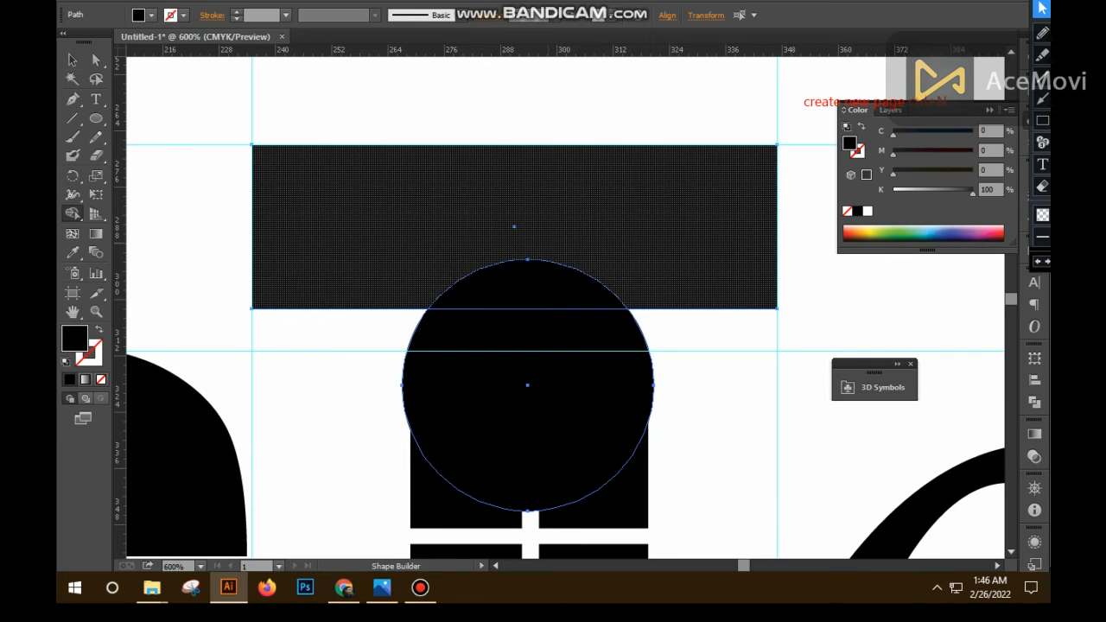
left_click(501, 223)
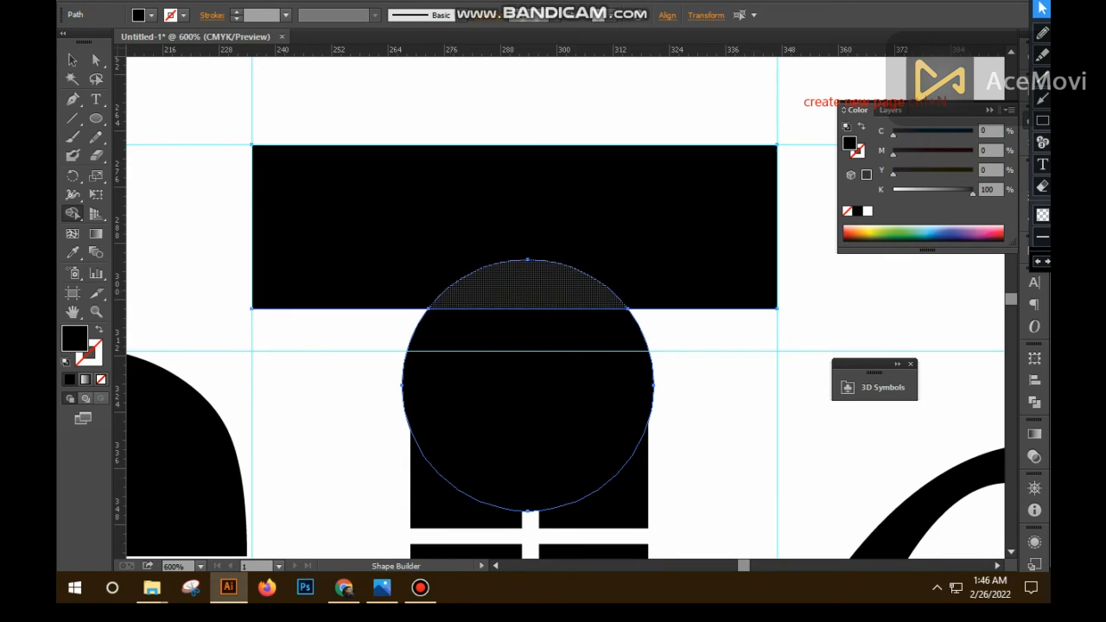
left_click_drag(528, 287, 528, 345)
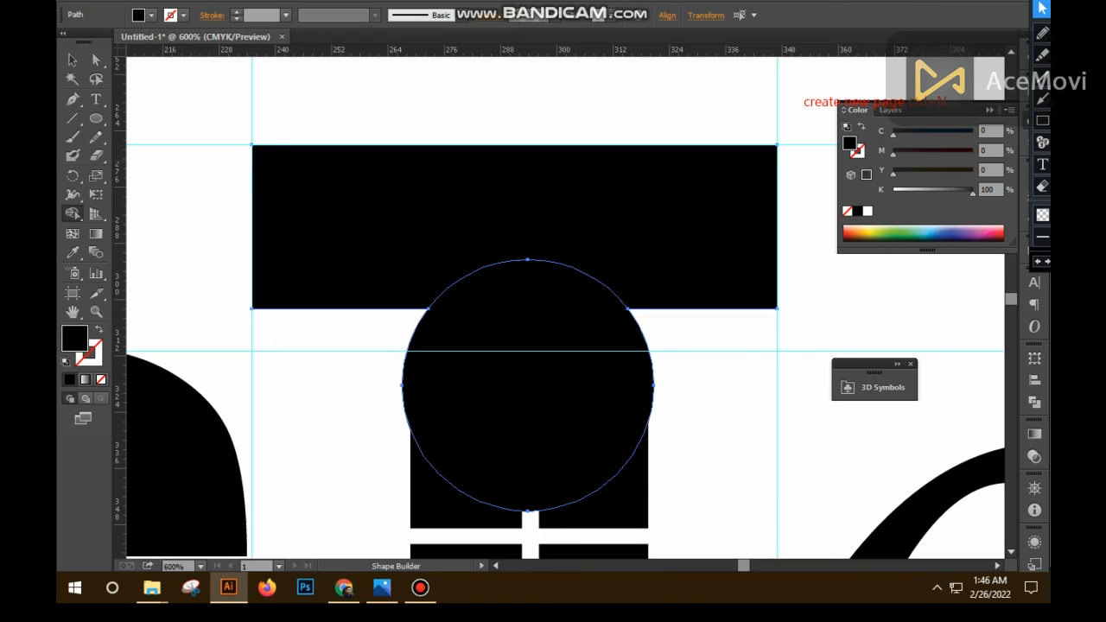
left_click(71, 59)
left_click(345, 103)
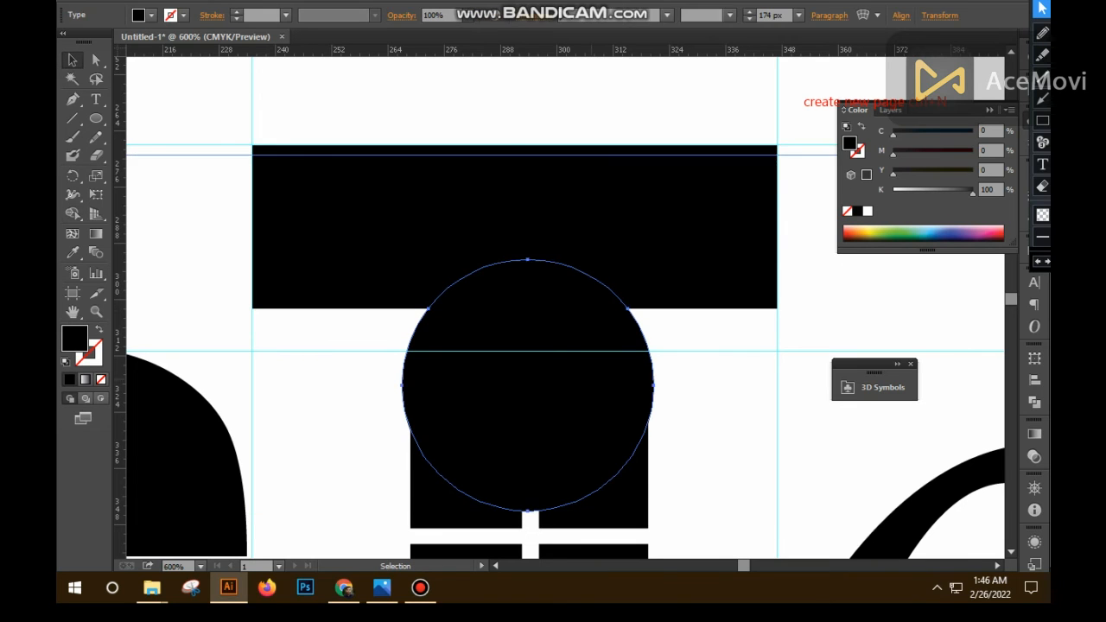
left_click(528, 380)
key("Delete")
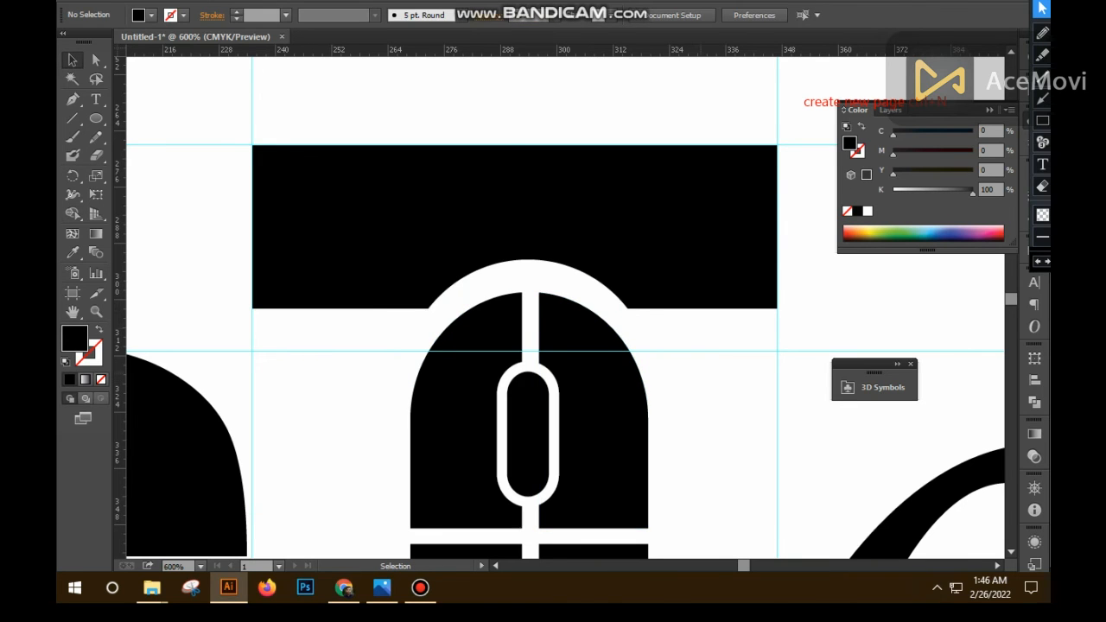
- Nudge the crossbar down slightly to tighten the curved gap above the mouse
scroll(571, 380, "down", 1)
left_click(587, 388)
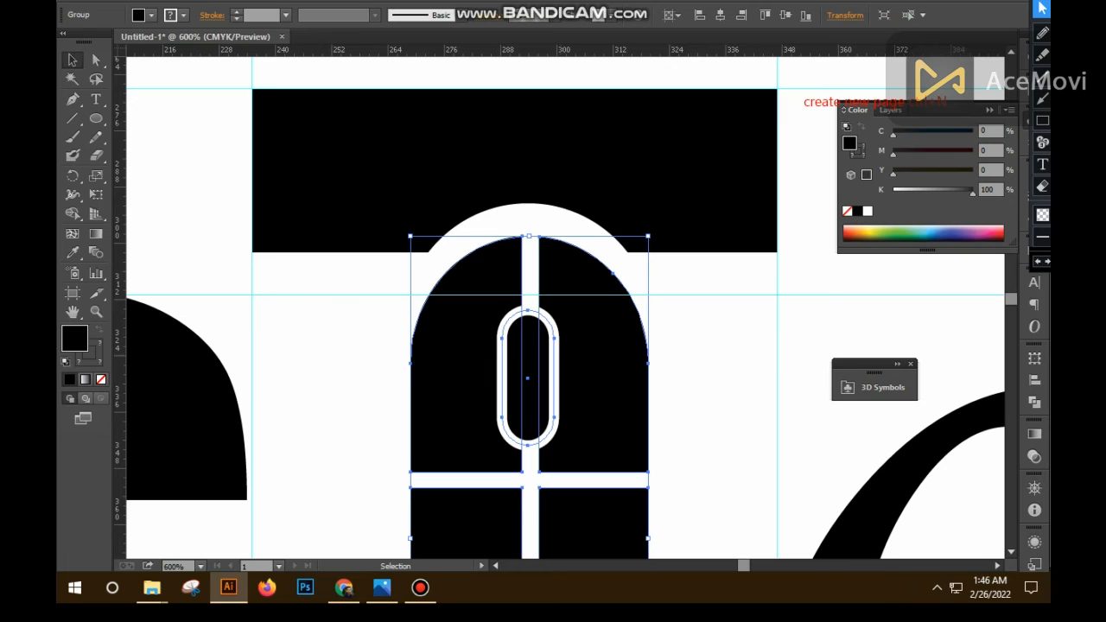
scroll(565, 307, "down", 3)
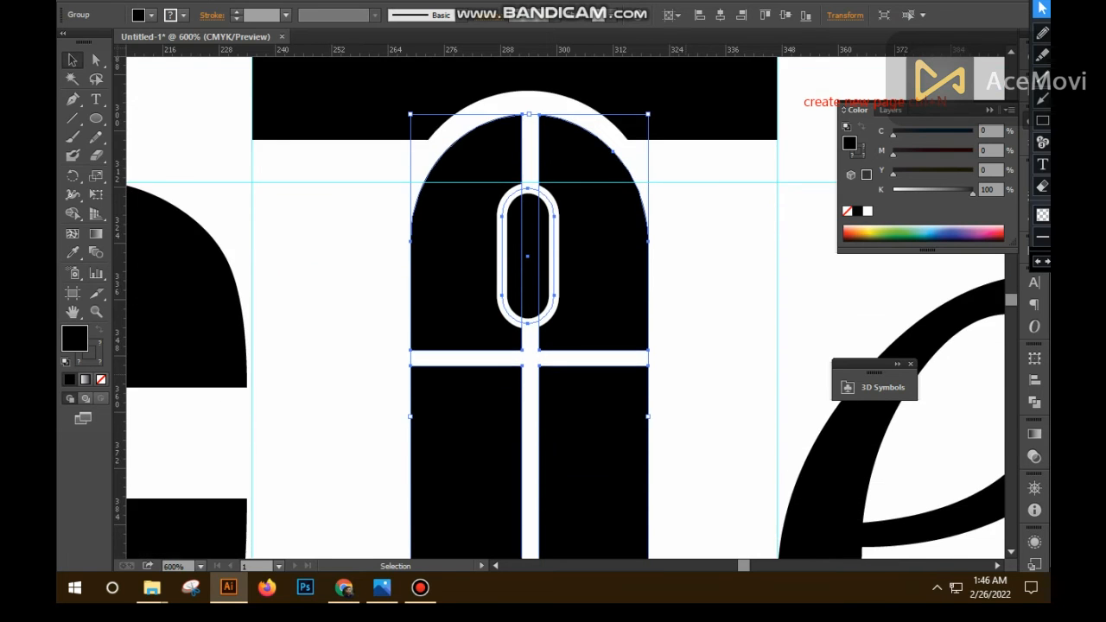
scroll(648, 347, "down", 3)
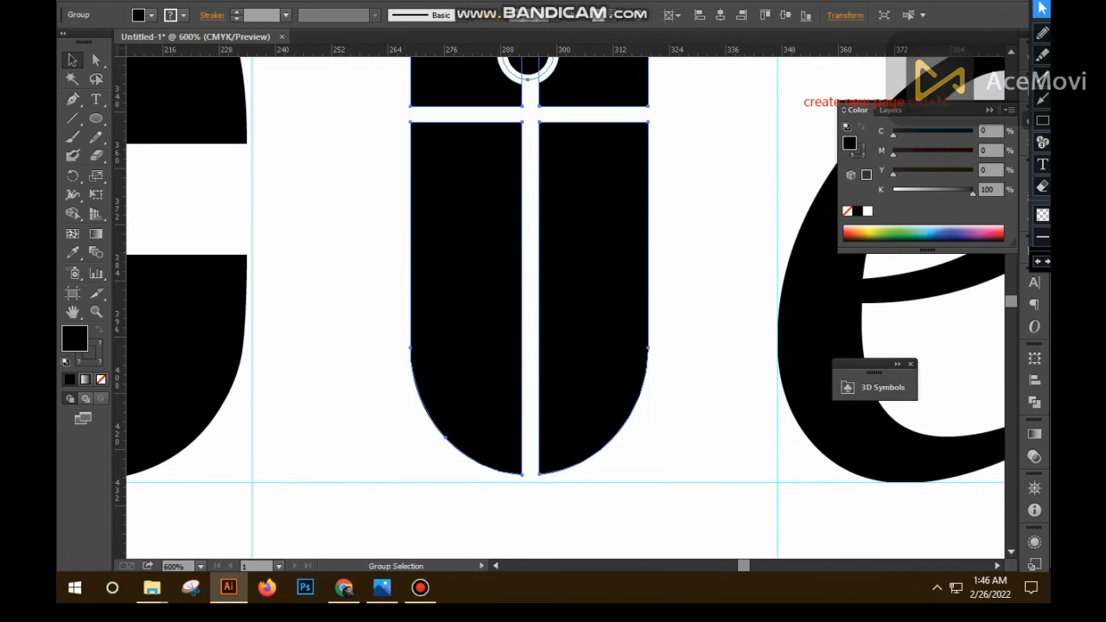
left_click(557, 243, "ctrl+alt")
left_click(557, 243, "ctrl+alt")
left_click_drag(558, 242, 554, 310)
left_click(546, 203)
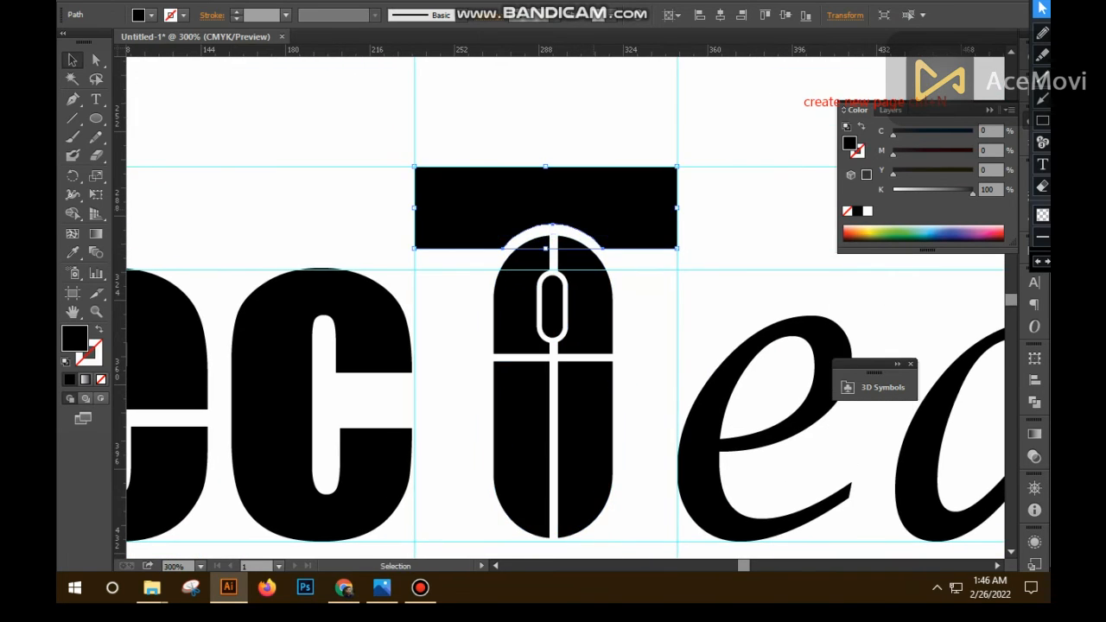
key("Down")
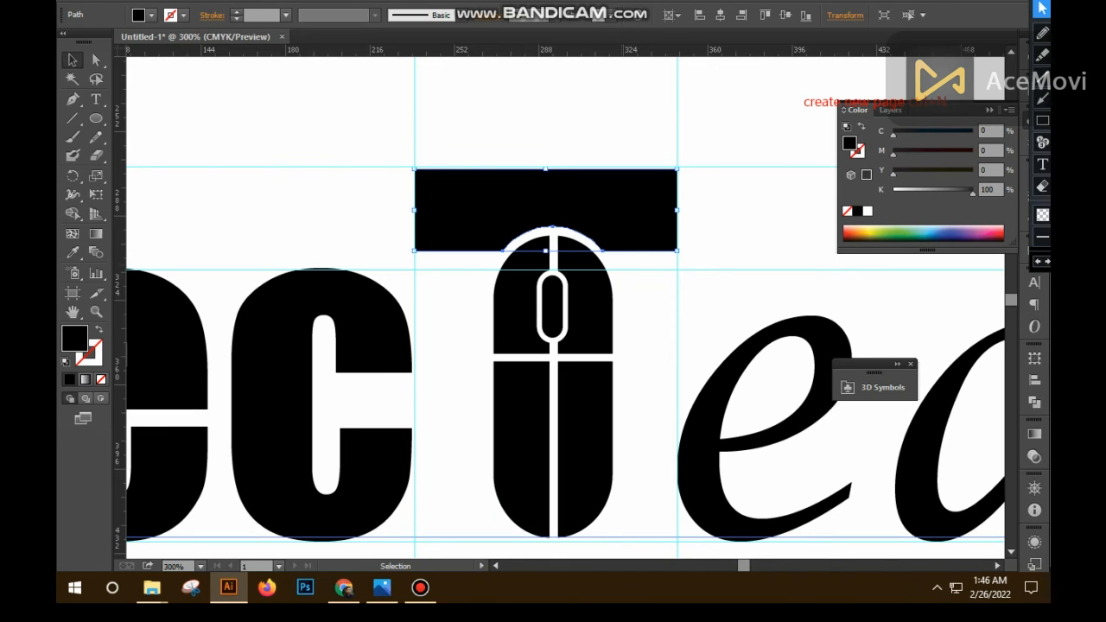
- Delete the vertical guides and the upper horizontal guides around the T, keeping only the baseline guide
key("ctrl+minus")
key("ctrl+minus")
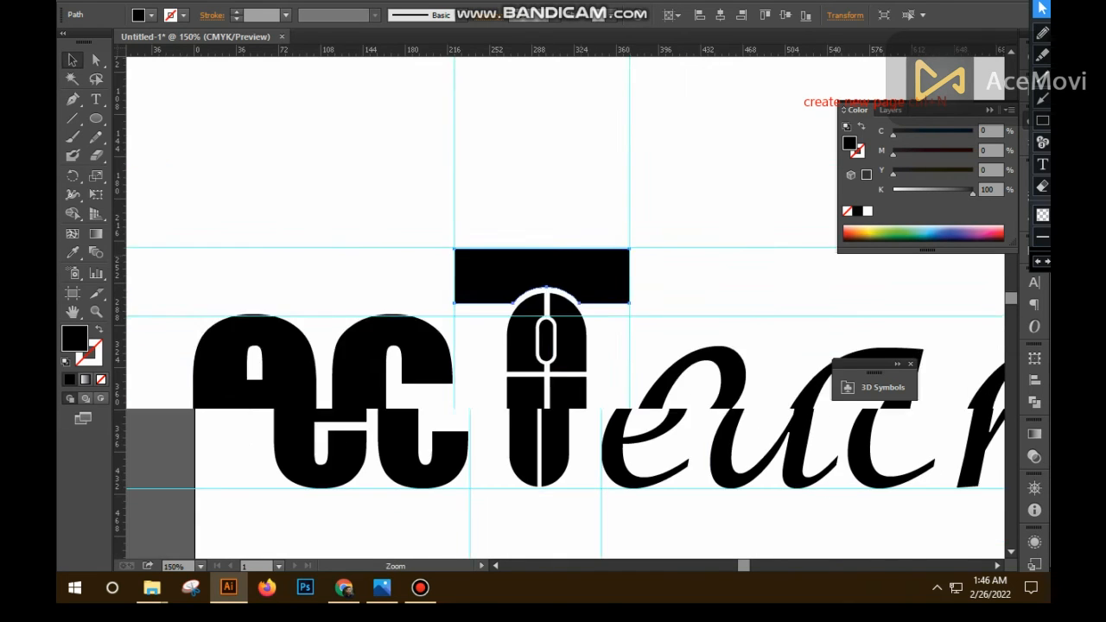
left_click_drag(357, 176, 723, 227)
key("Delete")
left_click_drag(211, 222, 259, 384)
key("Delete")
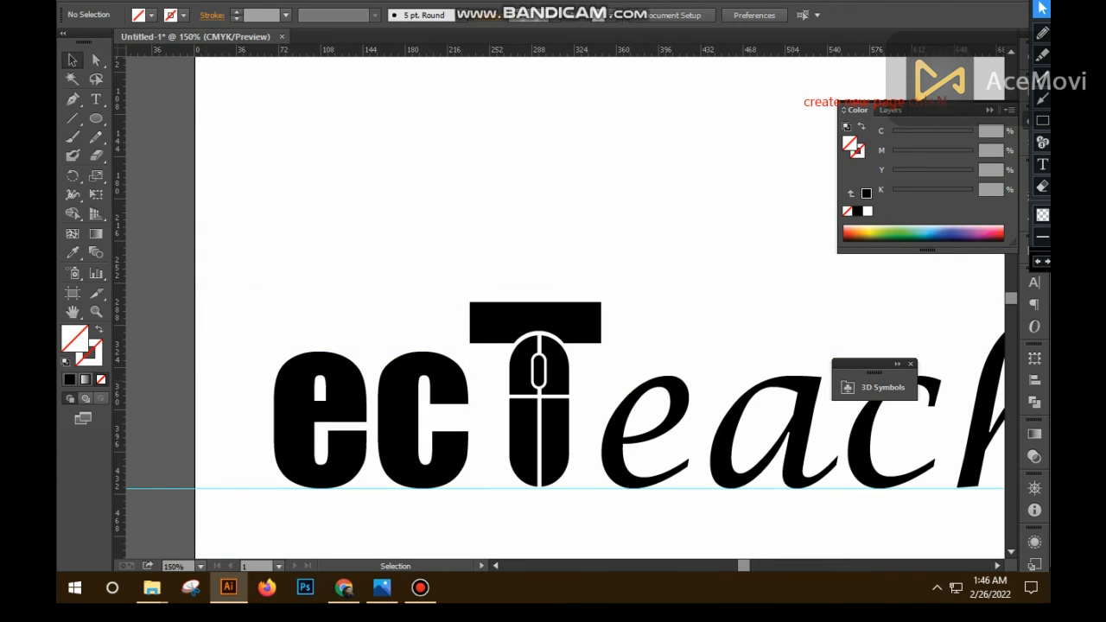
- Duplicate the T's crossbar and mouse together and place the copy in front of "ec" as the first capital T
left_click(536, 322)
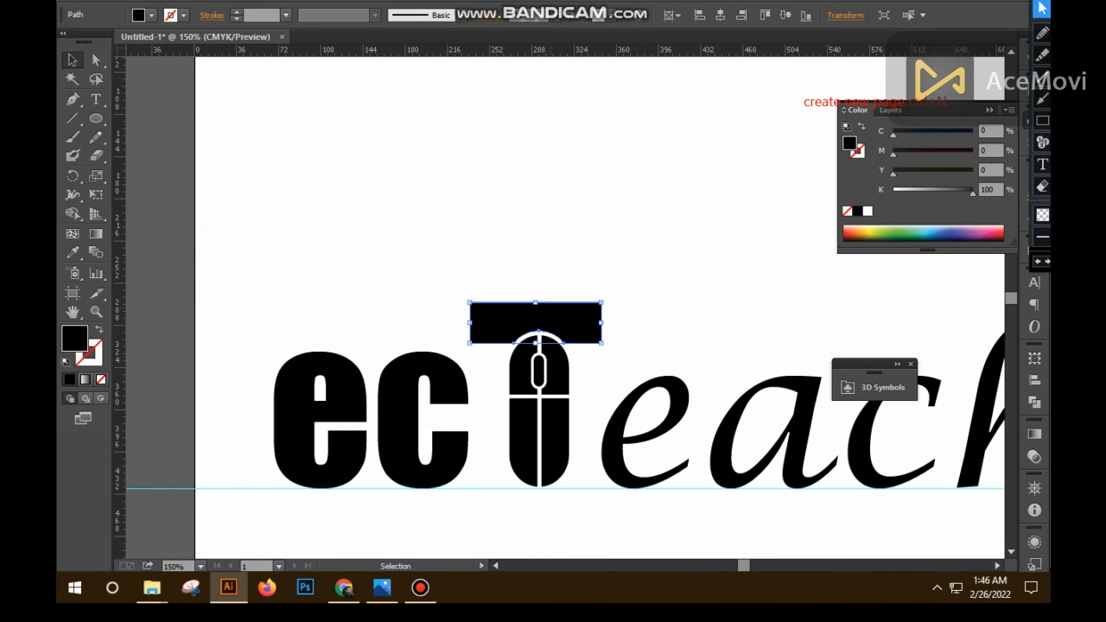
left_click(523, 373, "shift")
left_click(523, 373, "shift")
left_click(524, 373, "shift")
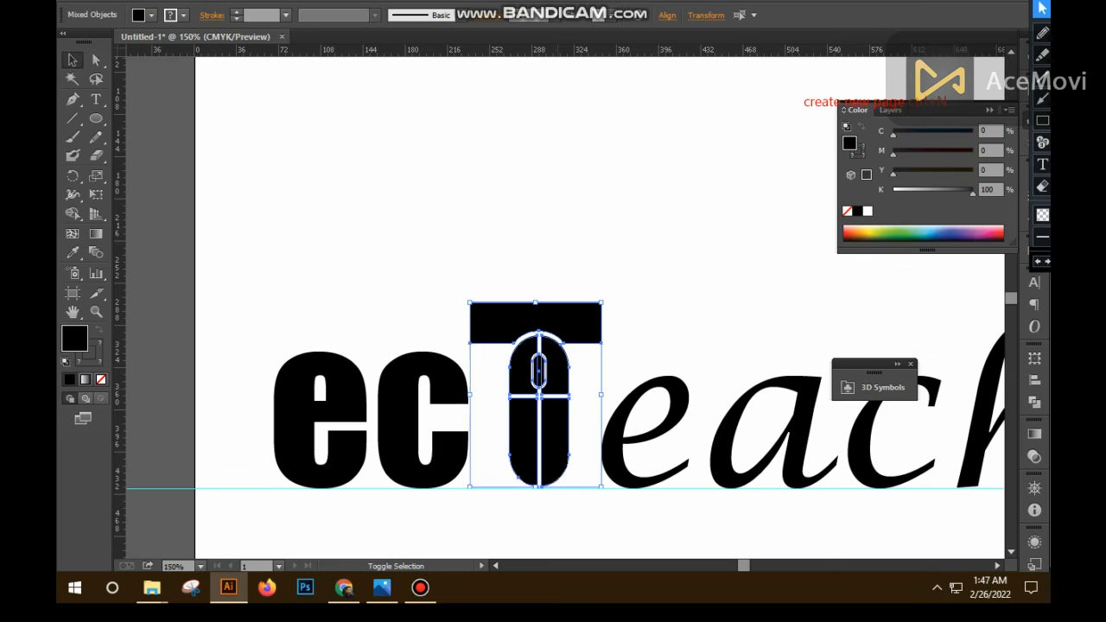
left_click_drag(566, 413, 246, 413)
- Group the crossbar and mouse of the second capital T, the one in front of "each"
left_click(575, 484)
left_click(574, 485, "ctrl+alt")
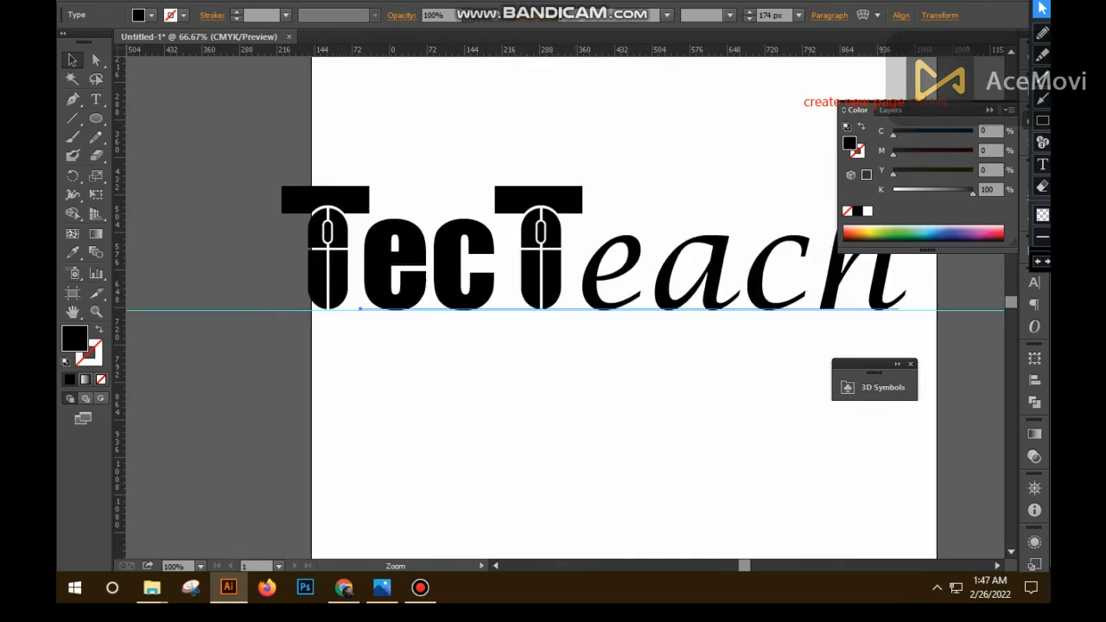
left_click(574, 484, "ctrl+alt")
left_click_drag(574, 371, 593, 527)
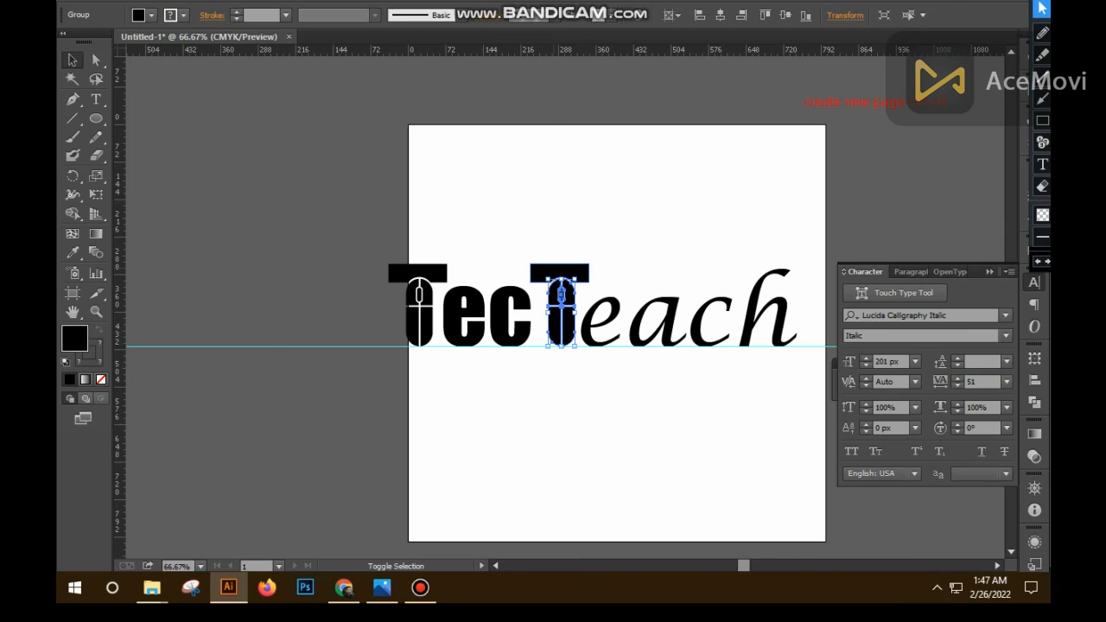
left_click(560, 272, "shift")
key("ctrl+g")
- Group the crossbar and mouse of the first capital T in front of "ec"
left_click(415, 314)
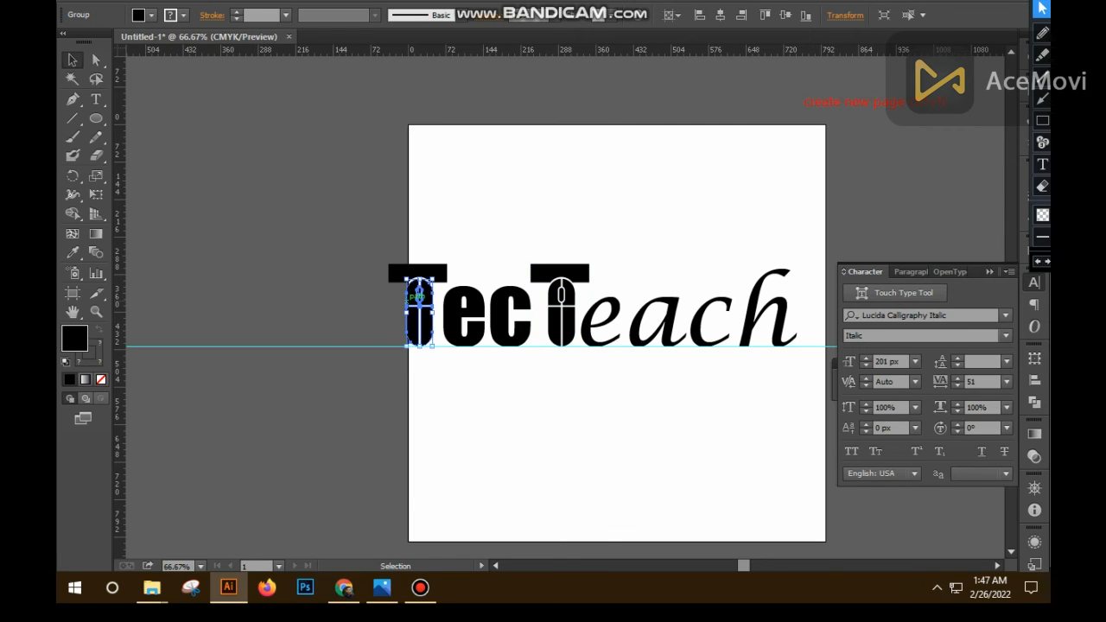
left_click(417, 272, "shift")
key("a")
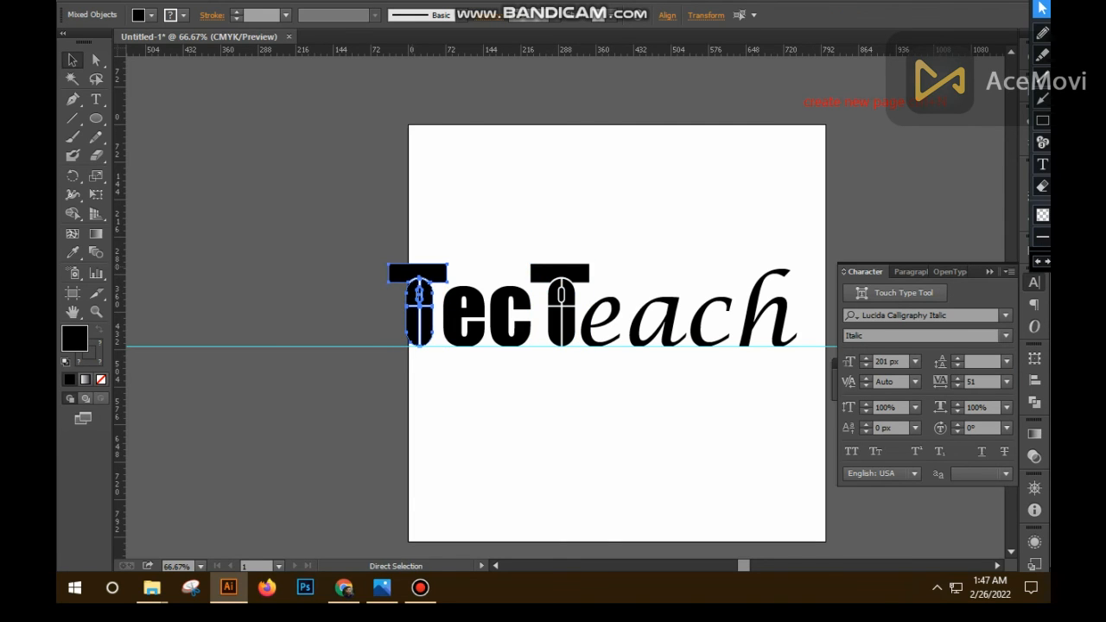
key("v")
- Nudge the second T slightly left, closer to the "c" of "ec"
left_click(553, 296)
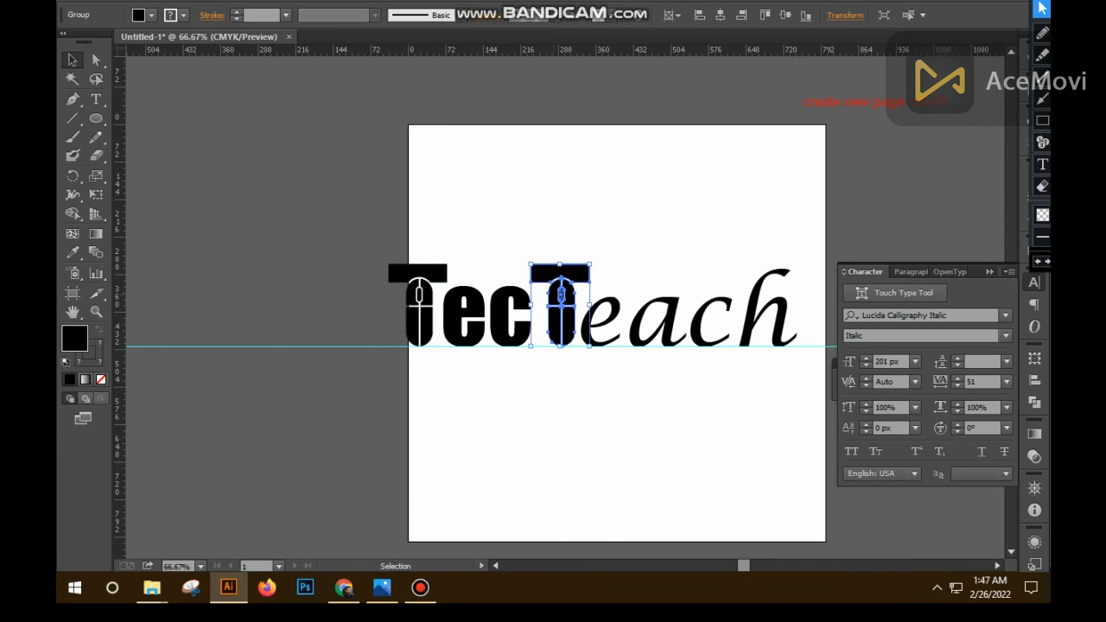
key("Left")
key("Left")
key("Left")
key("Left")
key("Left")
key("ctrl+shift+a")
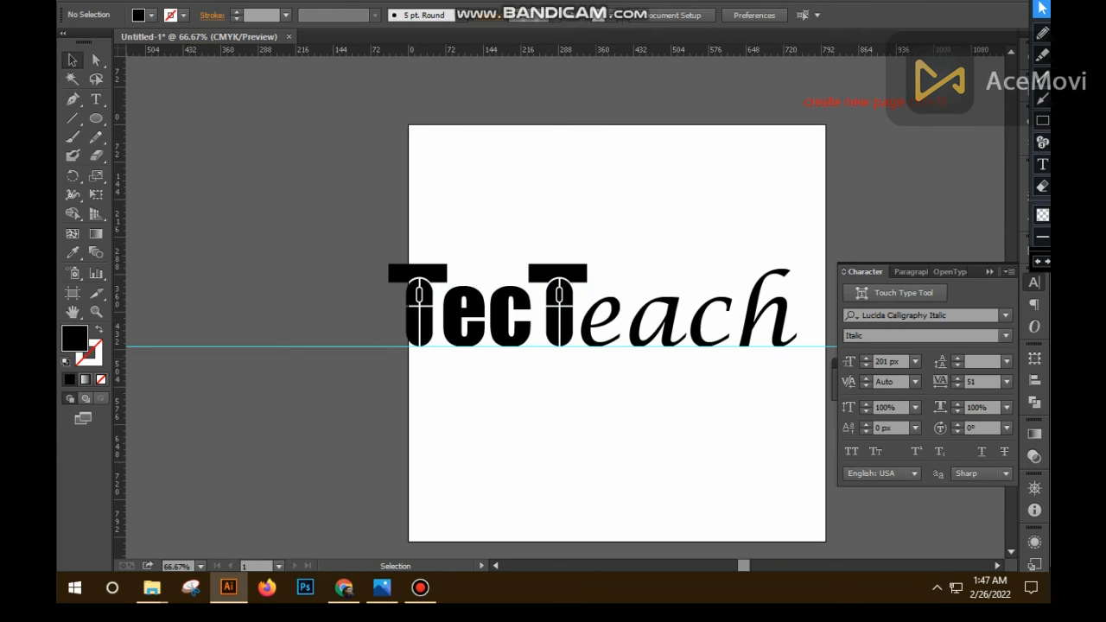
- Fill the second T group with green, CMYK 100, 0, 100, 0
left_click(618, 321)
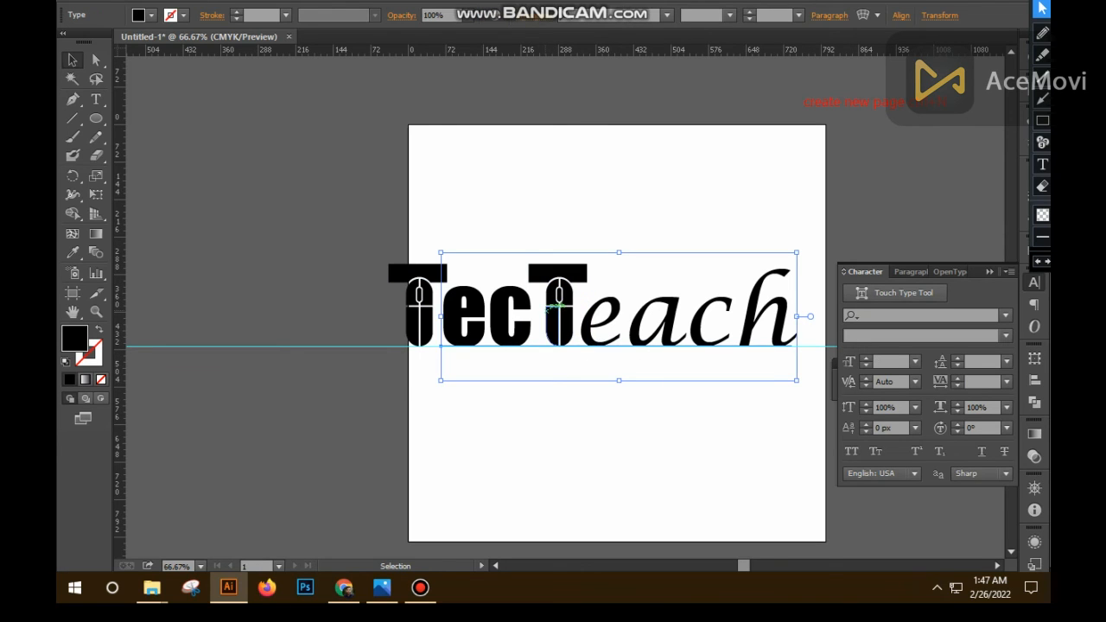
left_click(557, 306)
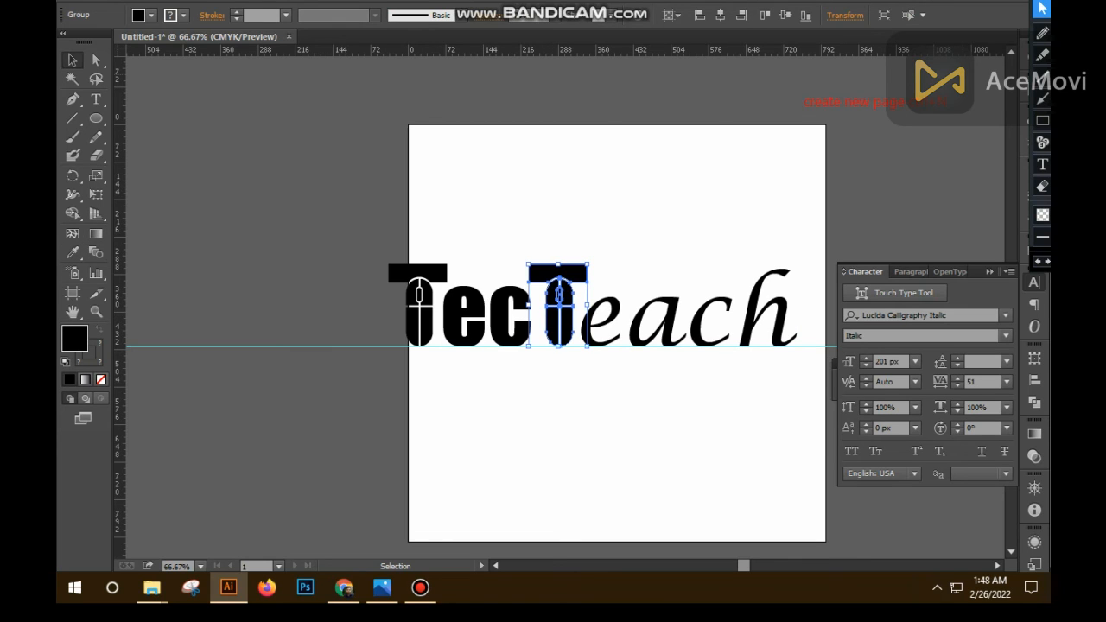
key("Escape")
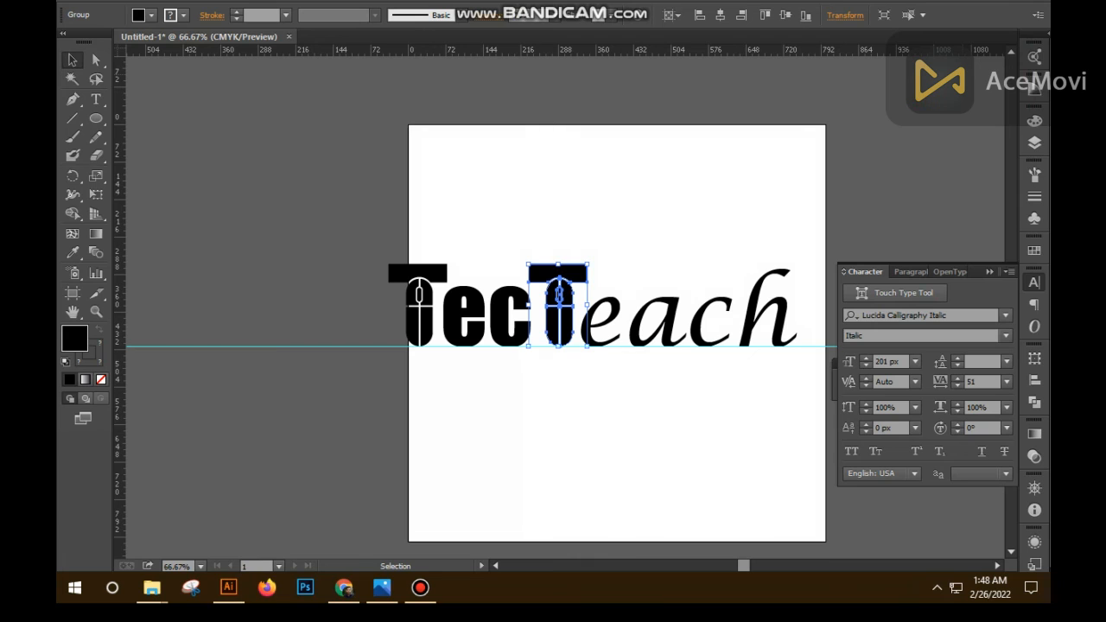
left_click(1034, 121)
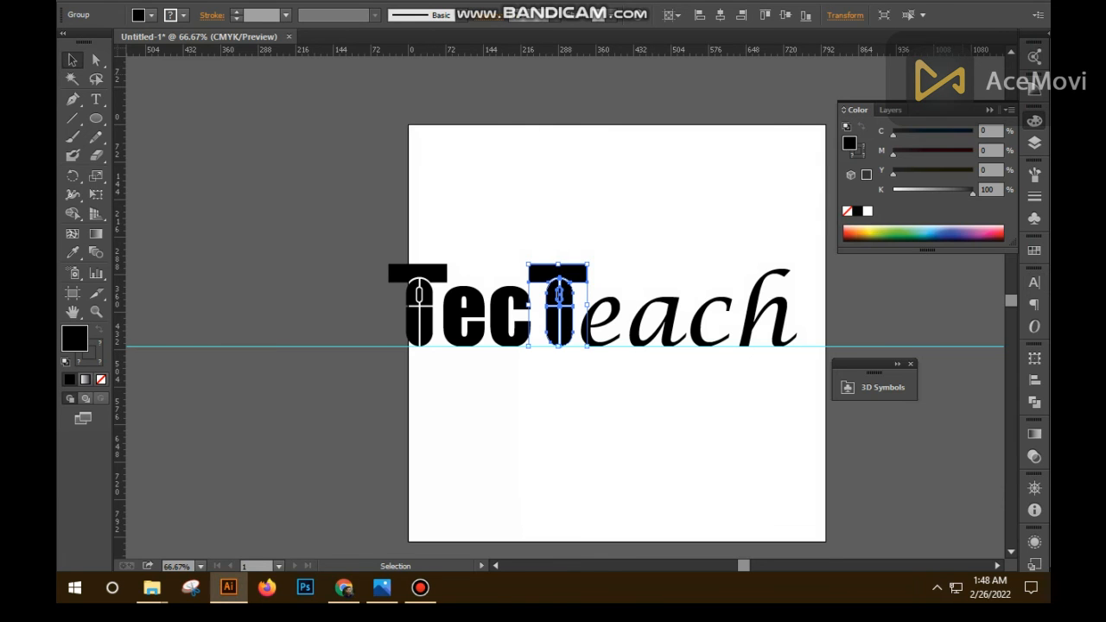
left_click(867, 211)
left_click(971, 131)
left_click(971, 171)
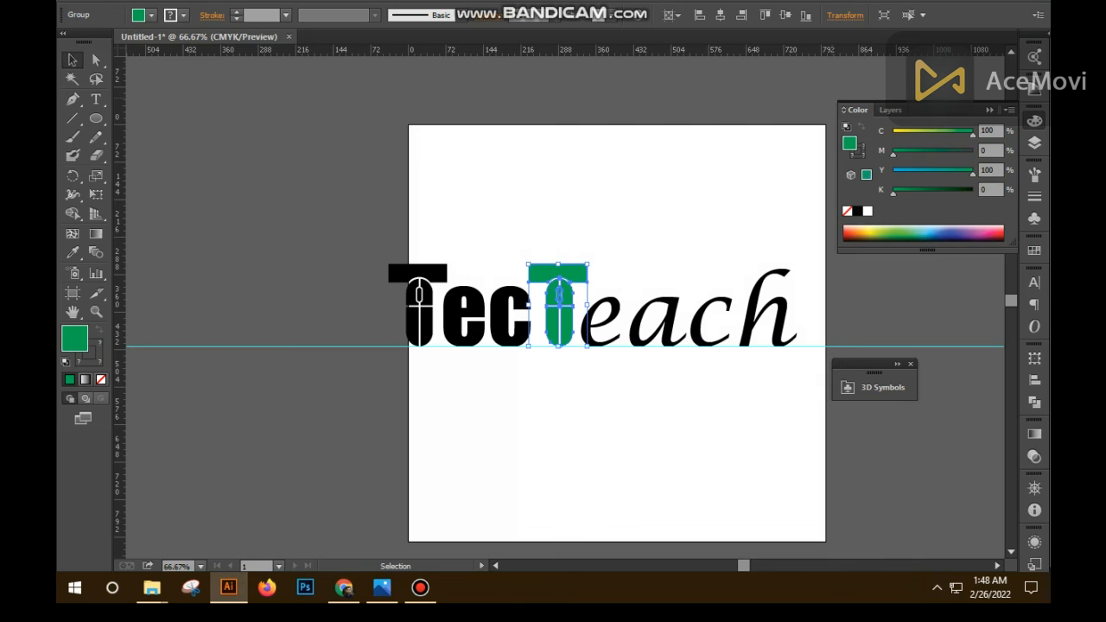
key("ctrl+shift+a")
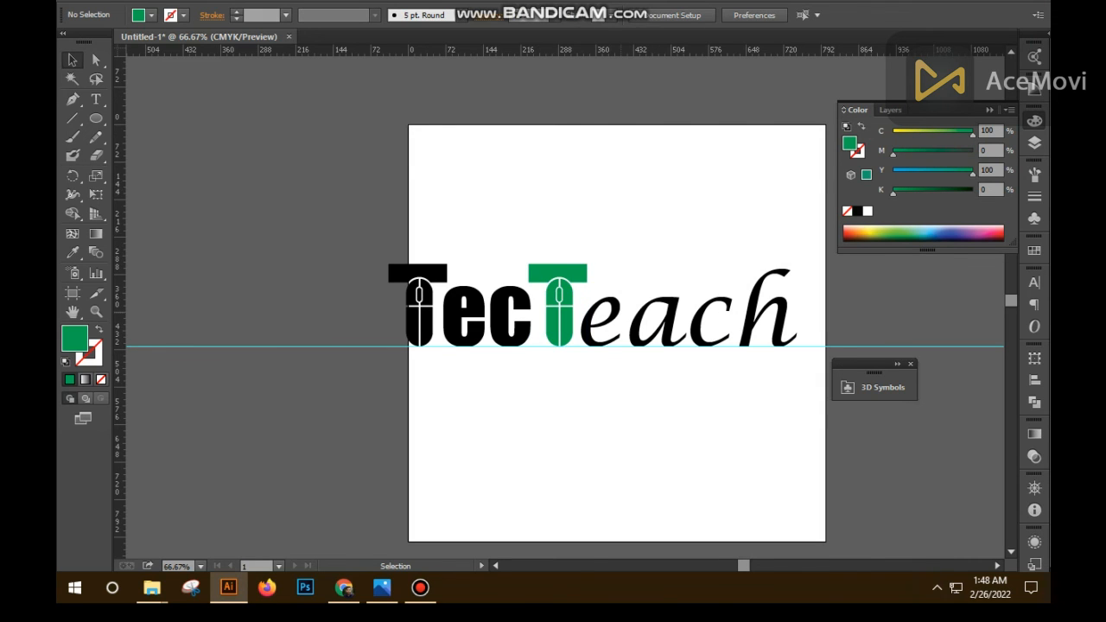
- Colour the "each" lettering the same green as the second T, CMYK 100, 0, 100, 0
key("t")
double_click(619, 318)
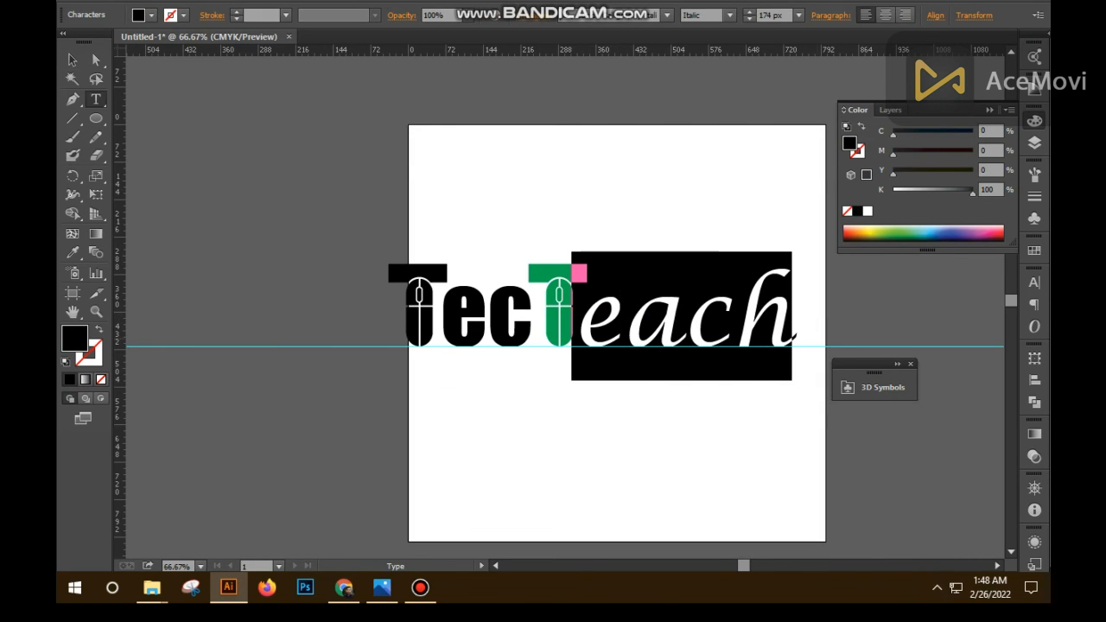
left_click(867, 211)
left_click_drag(893, 153, 972, 153)
left_click_drag(893, 134, 903, 134)
mouse_move(972, 154)
left_mouse_down()
mouse_move(893, 153)
mouse_move(972, 134)
left_mouse_up()
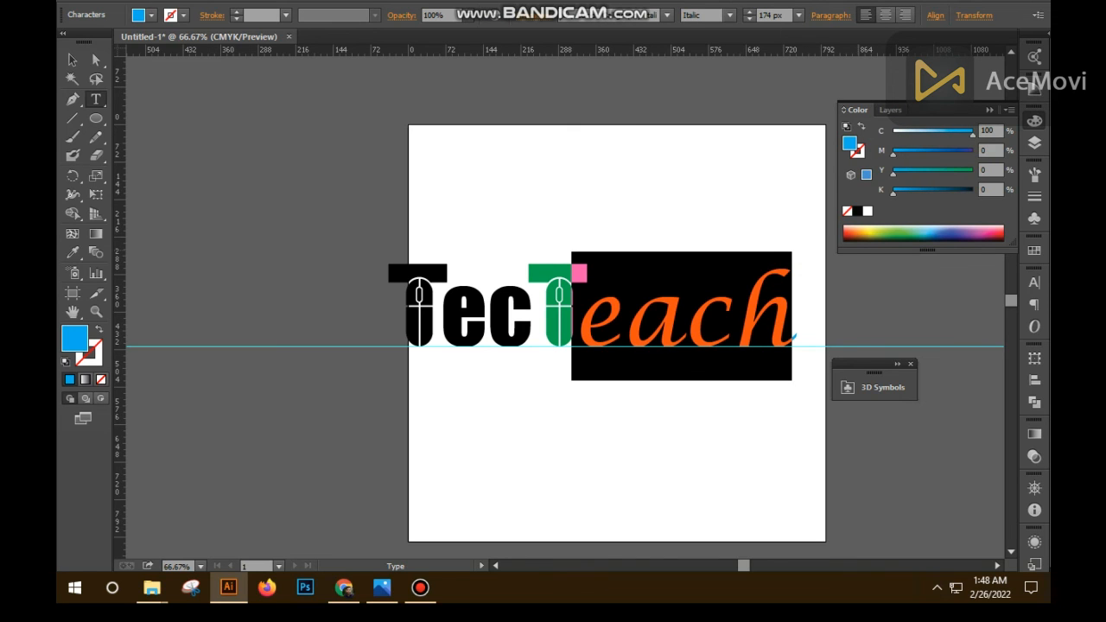
left_click_drag(893, 173, 972, 174)
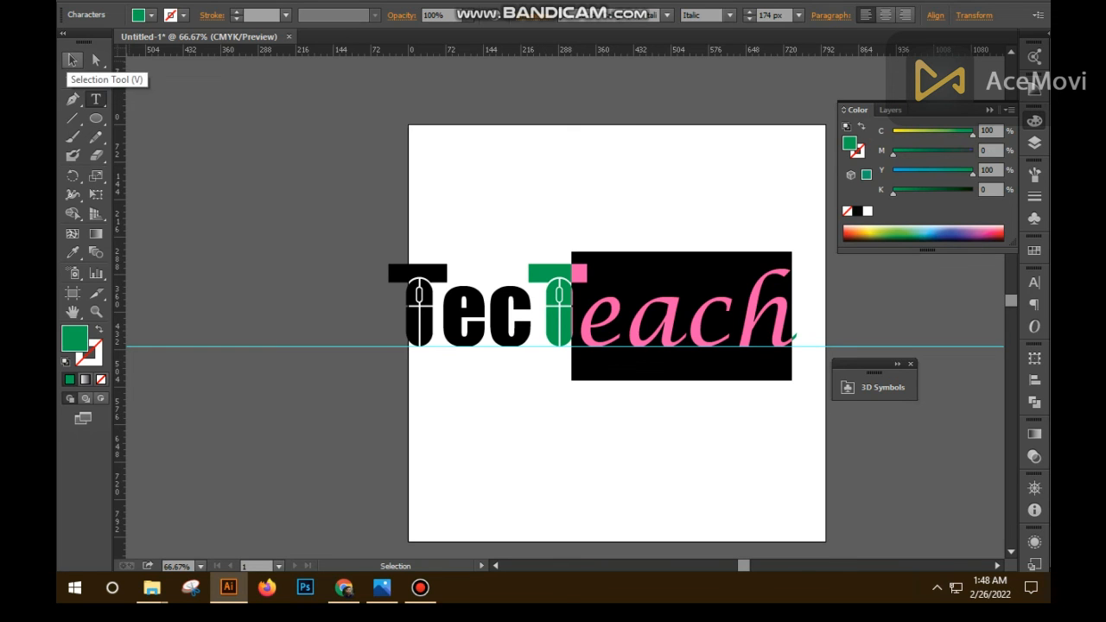
left_click(72, 61)
key("ctrl+shift+a")
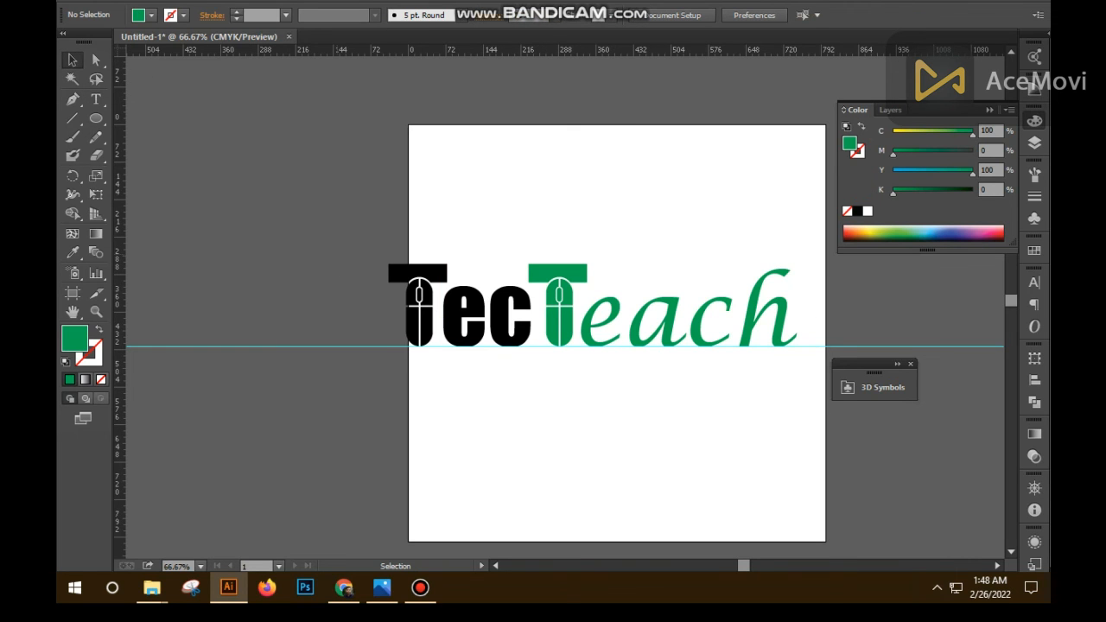
- Delete the remaining horizontal baseline guide beneath the lettering
left_click_drag(310, 261, 310, 392)
key("Delete")
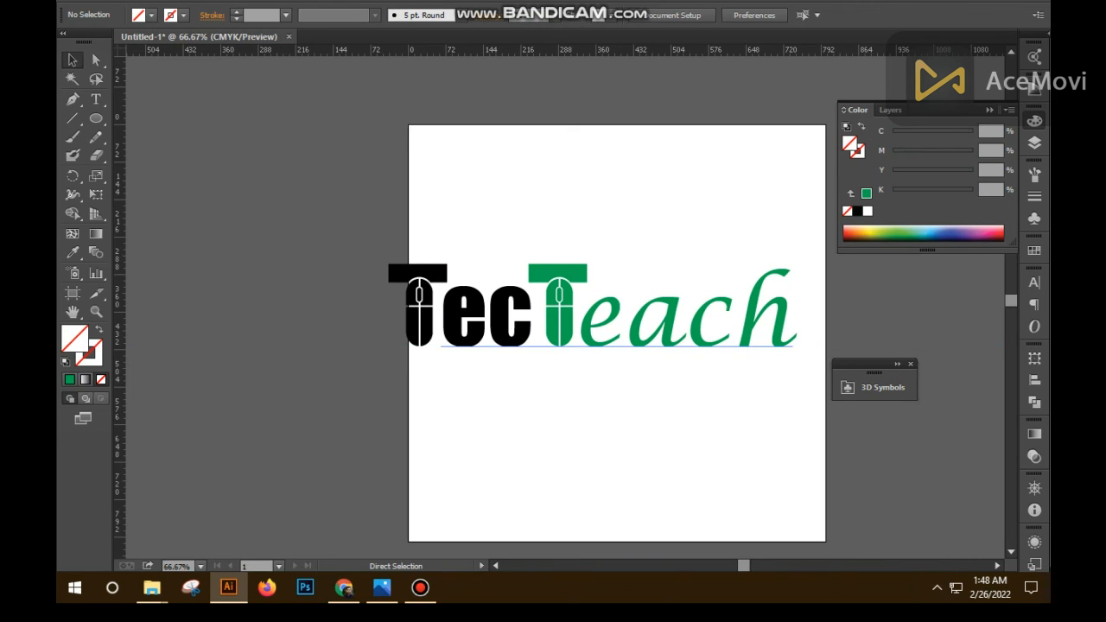
- Scale the whole logo down to about 680 px wide and move it fully inside the artboard
key("ctrl+minus")
key("ctrl+minus")
left_click_drag(510, 333, 457, 273)
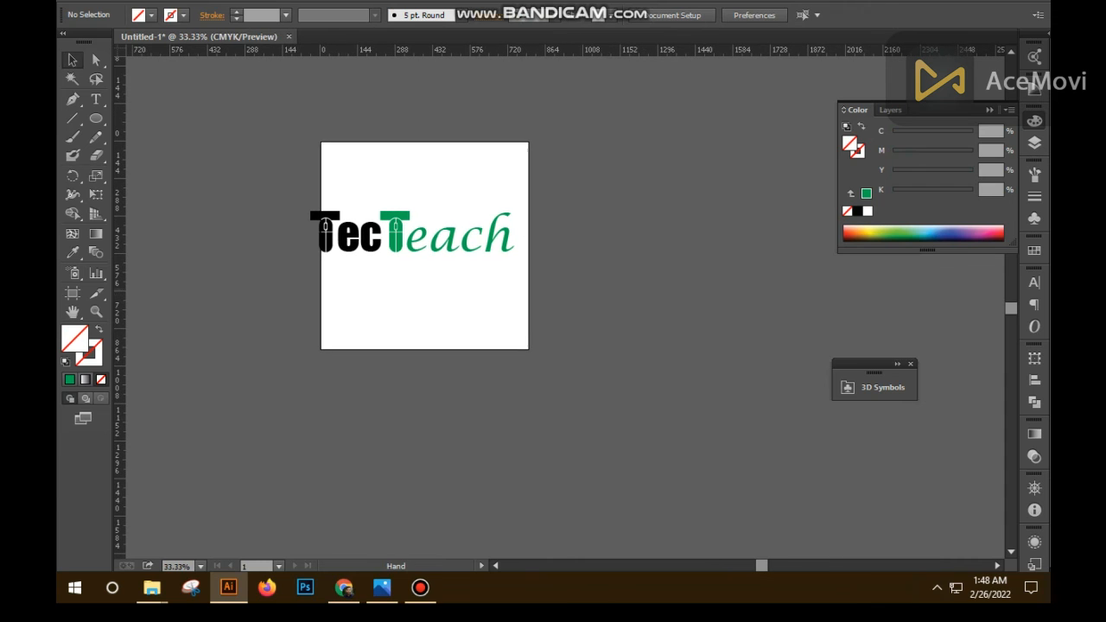
left_click_drag(302, 192, 526, 262)
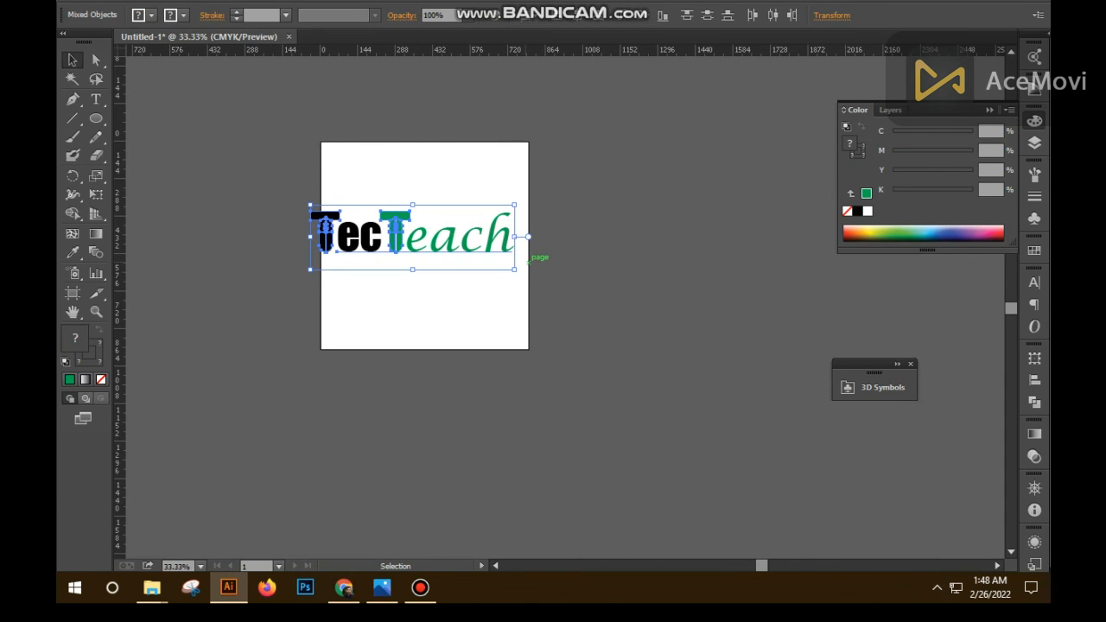
mouse_move(413, 231)
left_mouse_down()
mouse_move(447, 237)
mouse_move(427, 235)
left_mouse_up()
left_click_drag(542, 242, 257, 123)
left_click(467, 302)
left_click(444, 242, "ctrl")
left_click(446, 243, "ctrl")
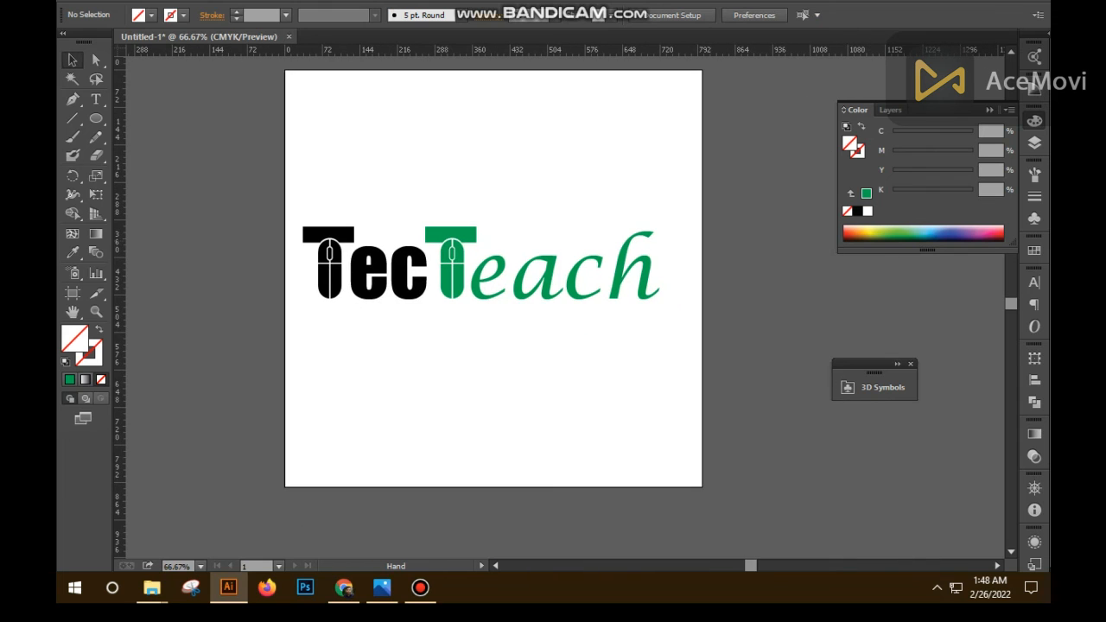
- Nudge the complete logo slightly right and down to centre it better on the artboard
left_click_drag(304, 179, 662, 352)
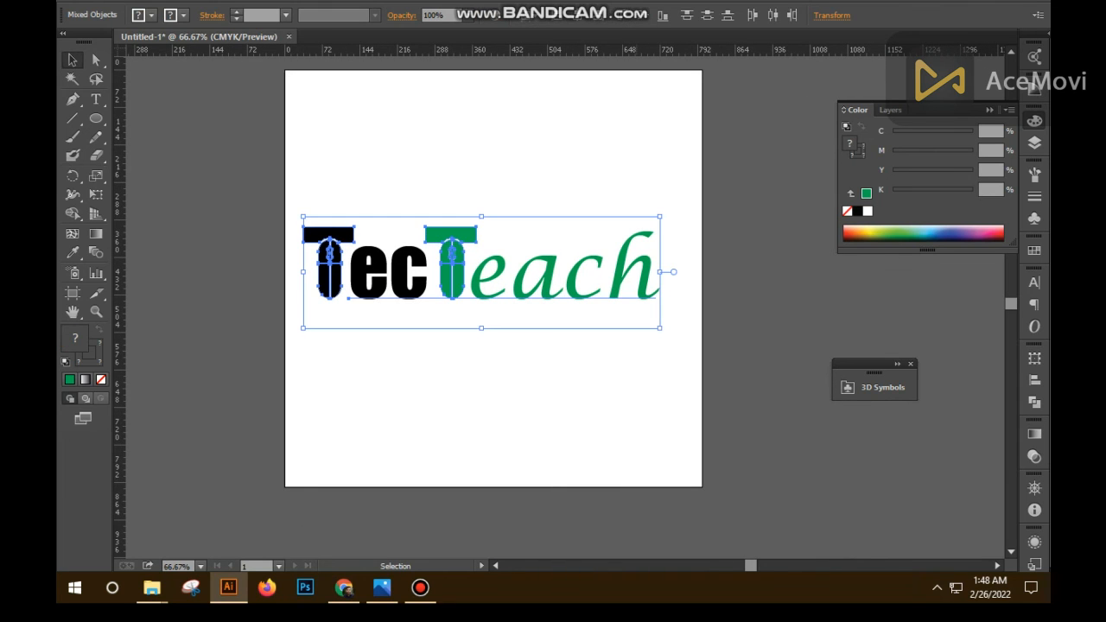
key("Right")
key("Right")
key("Right")
key("Right")
key("Right")
key("Right")
key("Right")
key("Right")
key("Right")
key("Right")
key("Right")
key("Right")
key("Right")
key("Right")
key("Right")
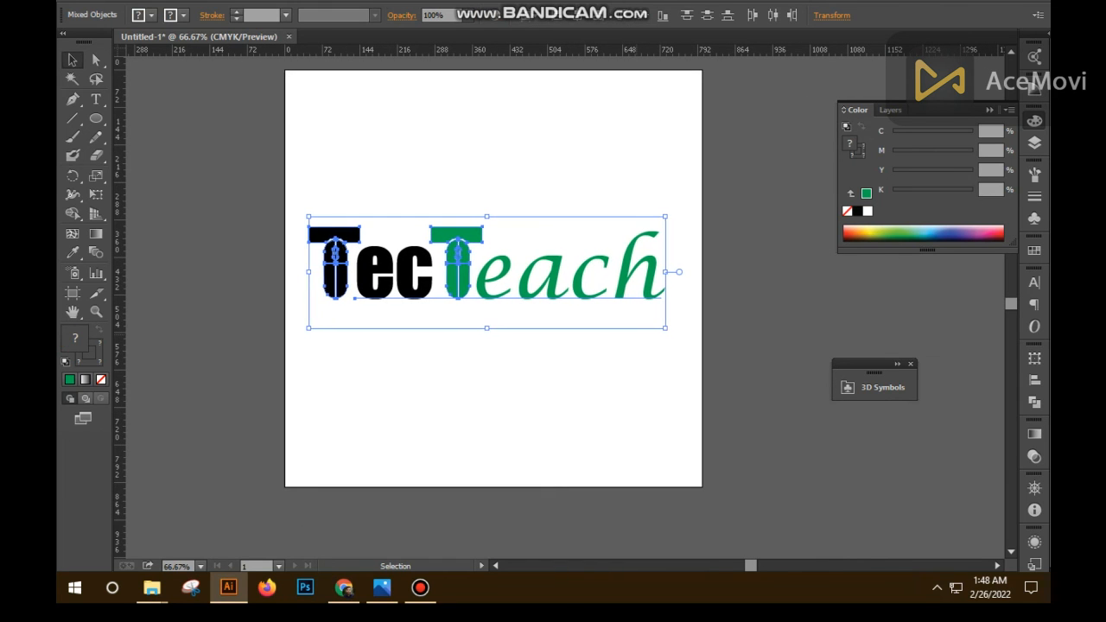
key("Right")
key("Right")
key("Right")
key("Right")
key("Down")
key("Down")
key("Down")
key("Down")
key("Down")
key("Down")
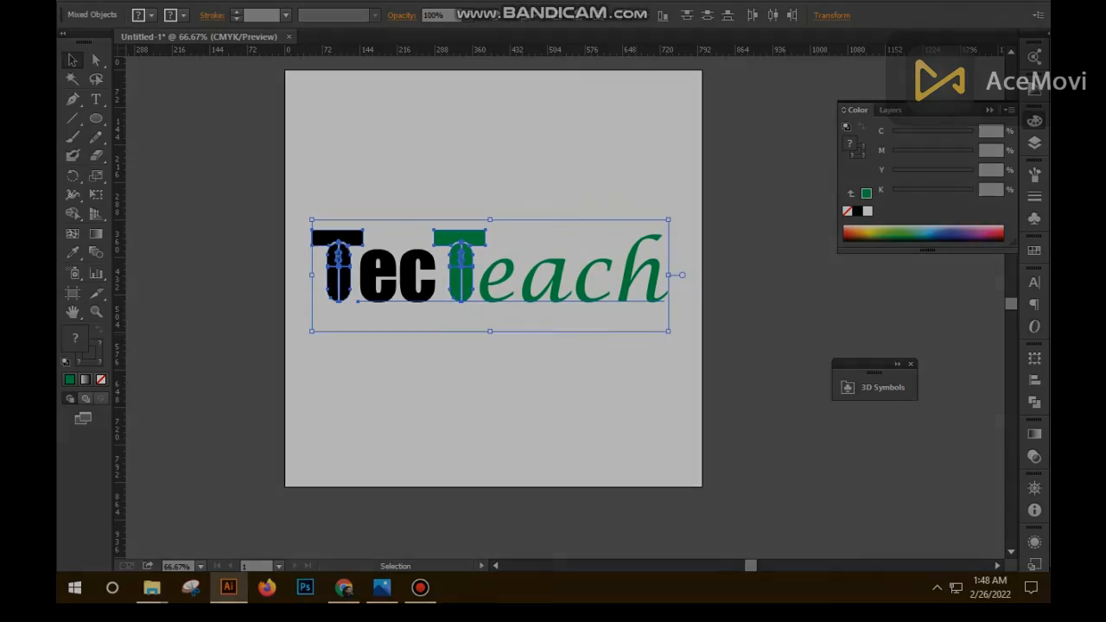